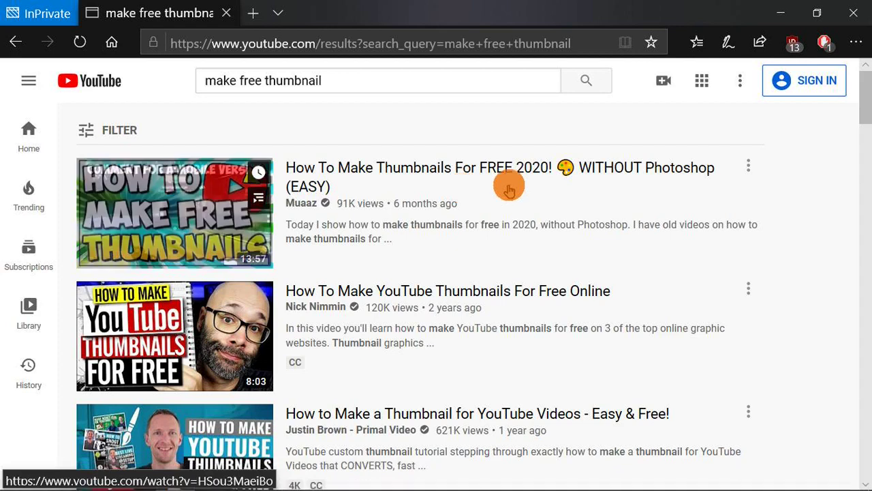
Look through the YouTube search results for "make free thumbnail" and compare the listed thumbnail designs
click(367, 82)
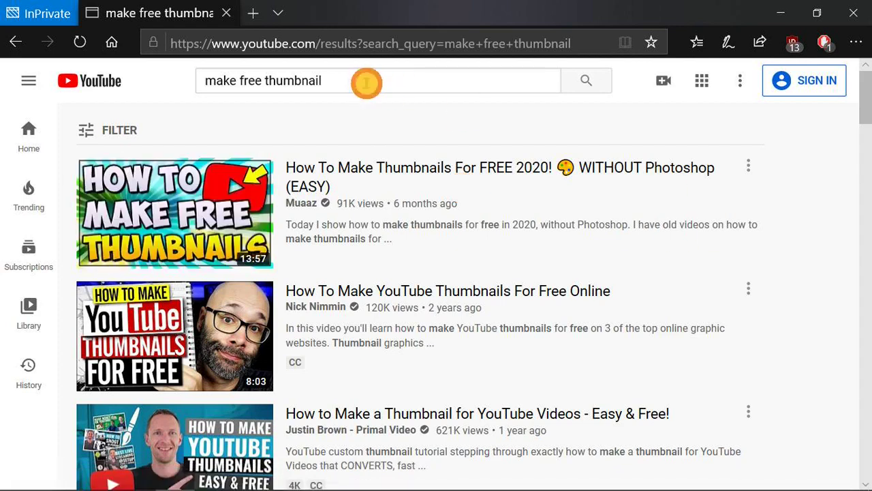
triple_click(366, 82)
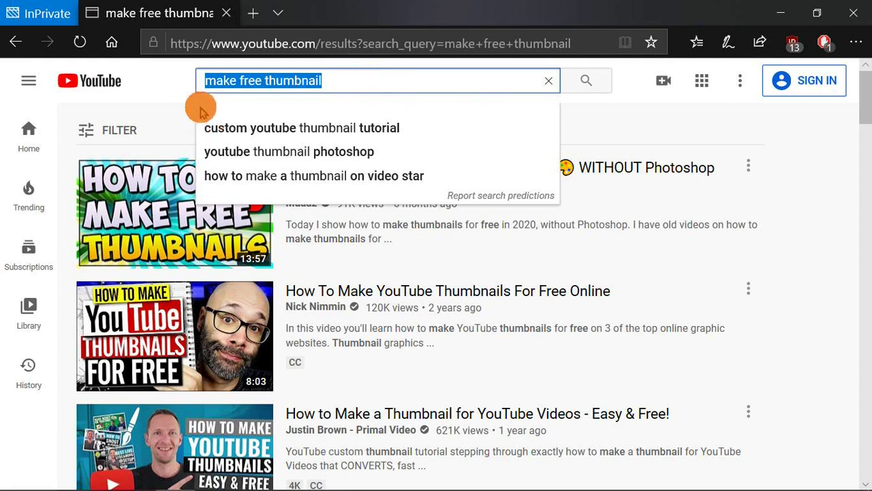
click(620, 121)
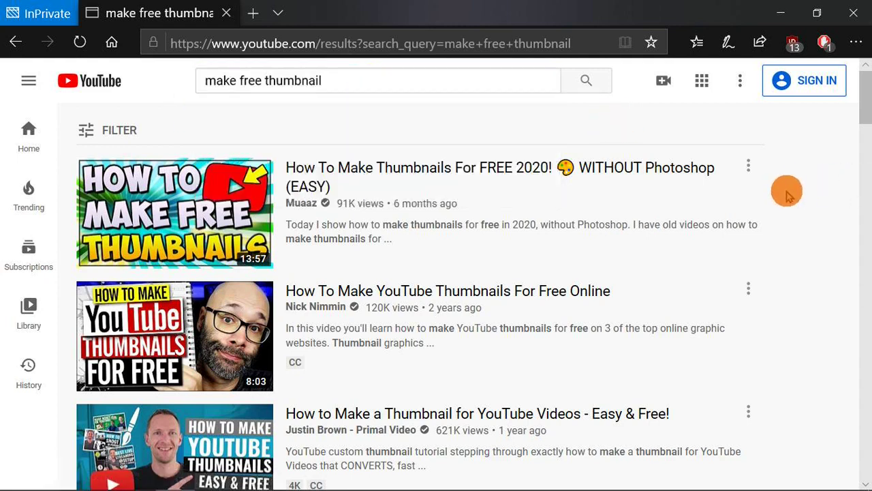
scroll(786, 195, down, 5)
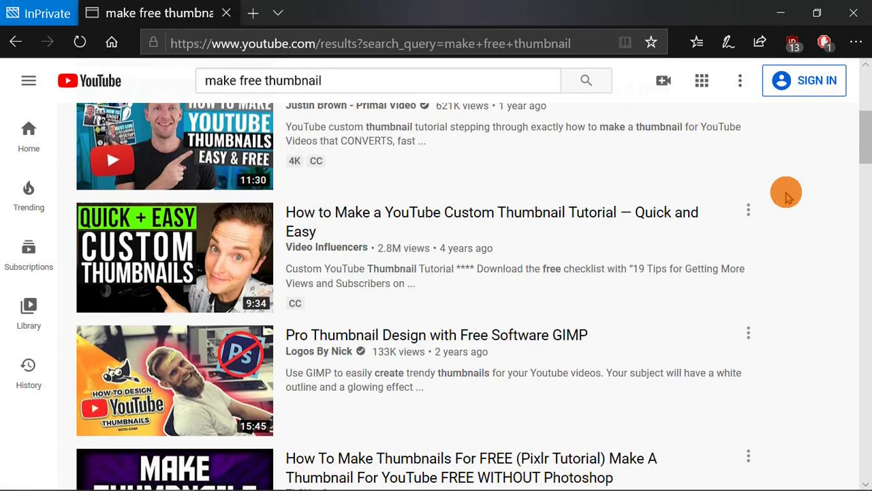
scroll(785, 196, up, 4)
scroll(785, 195, up, 1)
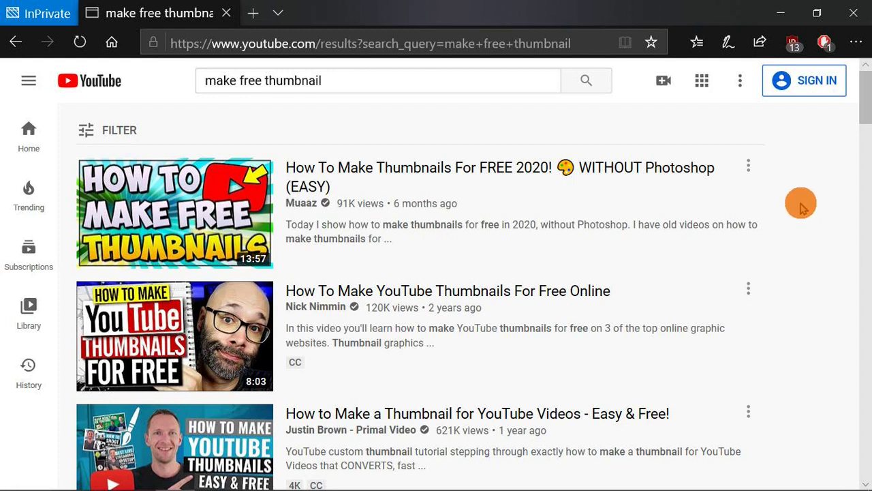
scroll(803, 207, down, 1)
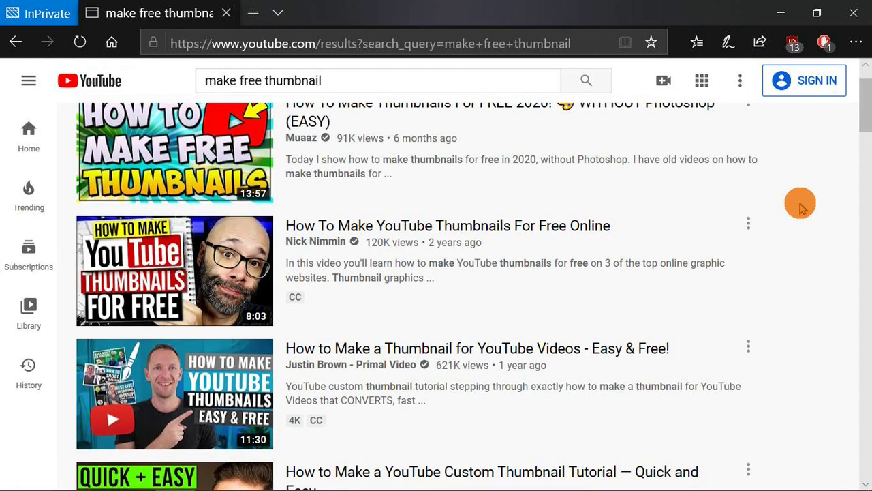
scroll(802, 207, up, 1)
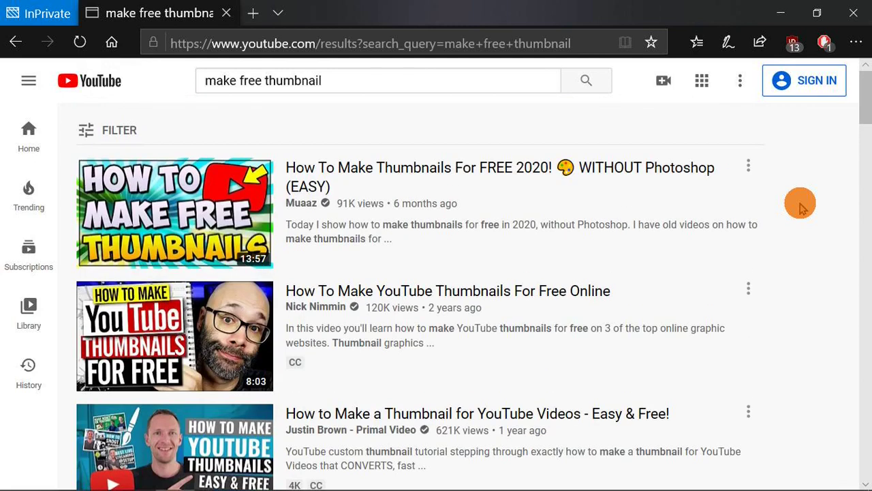
scroll(803, 208, down, 2)
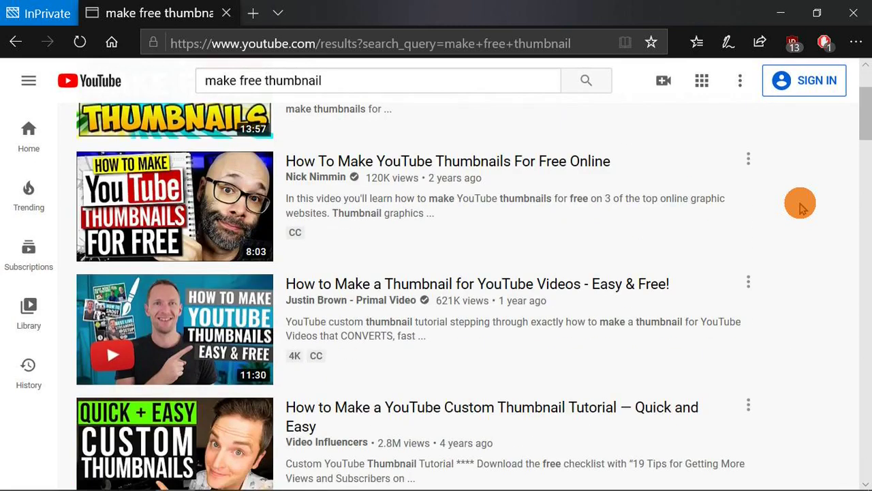
scroll(802, 208, up, 2)
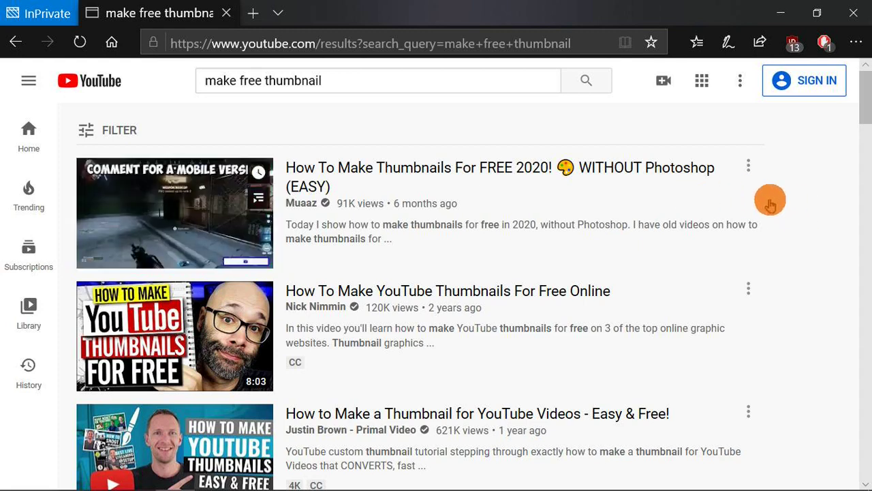
scroll(766, 211, down, 2)
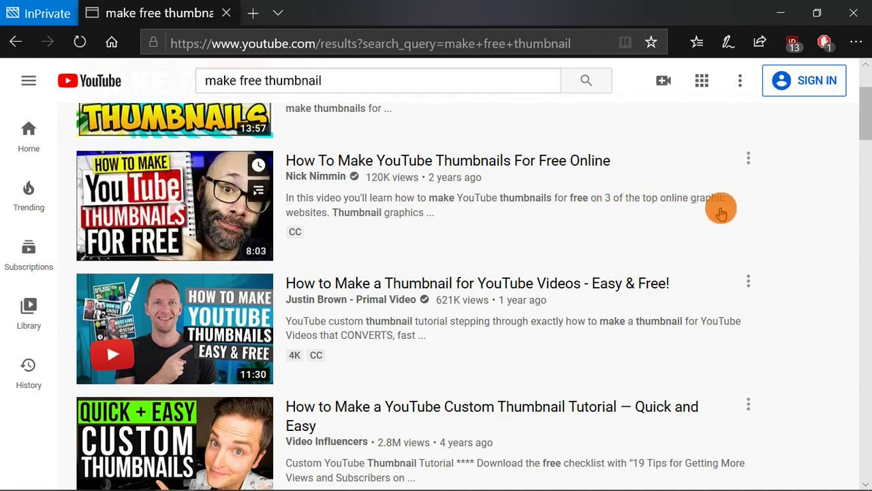
scroll(763, 211, down, 2)
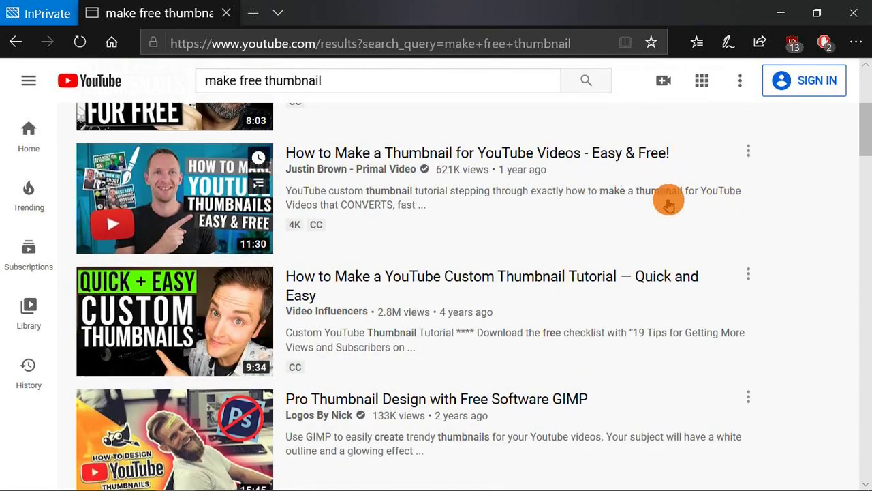
scroll(746, 211, down, 1)
scroll(746, 211, down, 2)
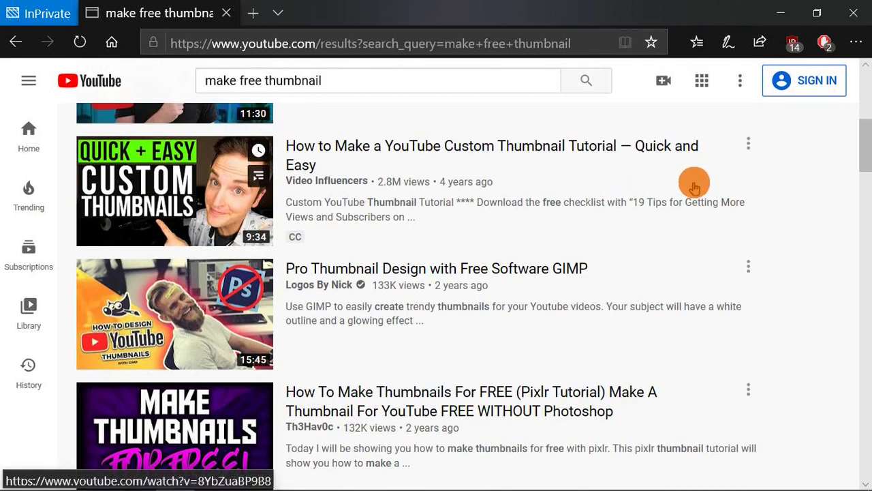
scroll(767, 182, down, 1)
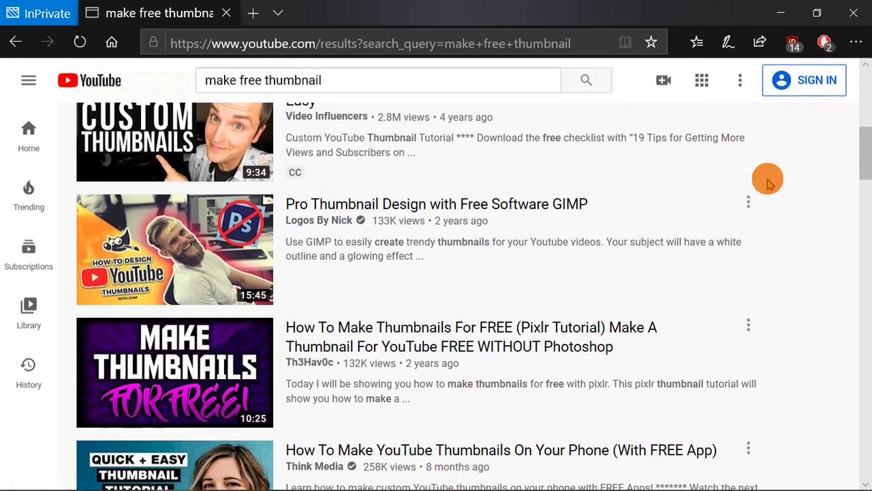
scroll(766, 225, down, 12)
scroll(766, 239, up, 15)
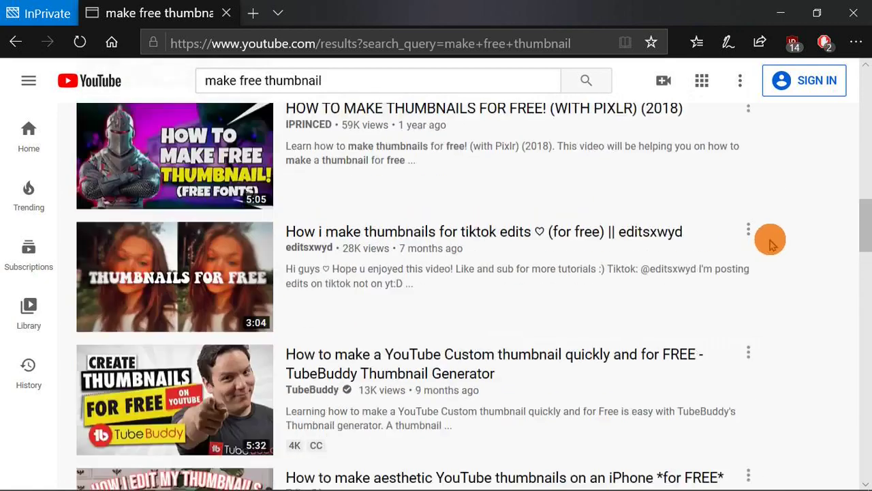
scroll(770, 244, up, 5)
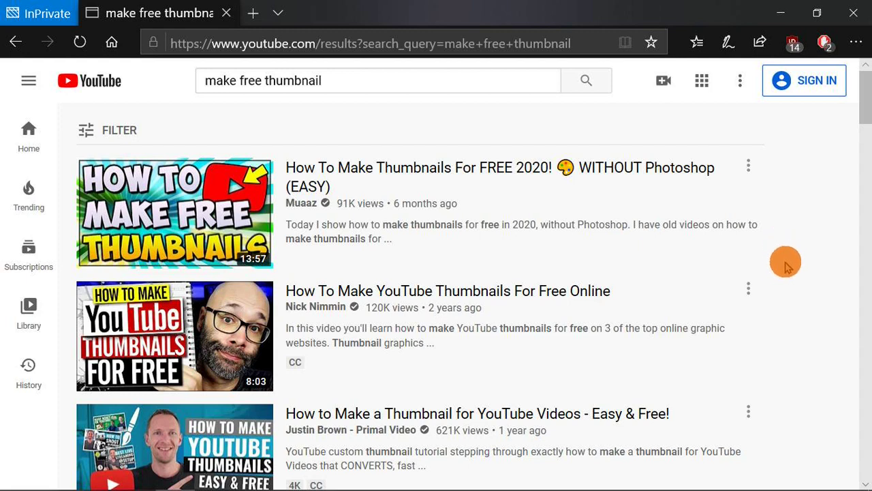
scroll(778, 272, down, 1)
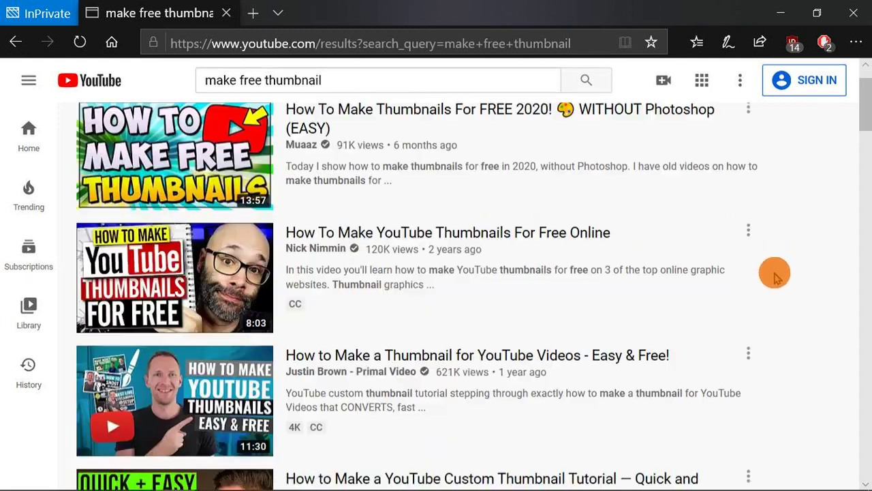
scroll(775, 276, down, 15)
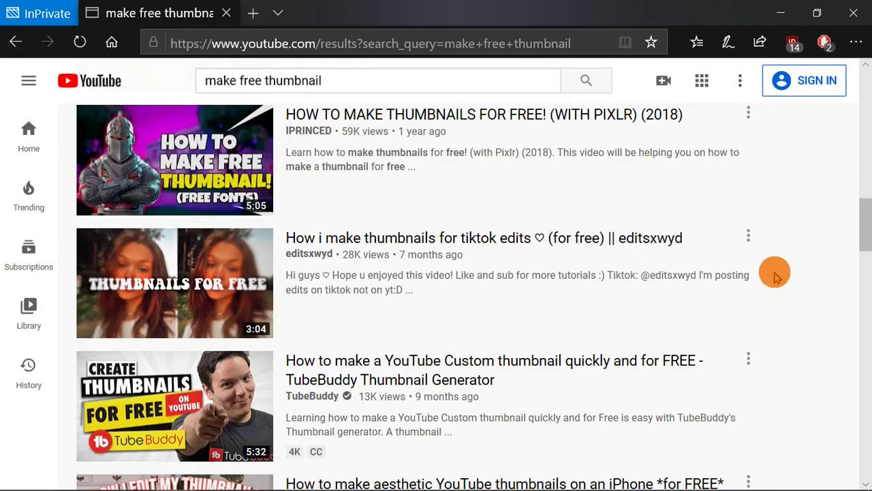
scroll(775, 275, up, 16)
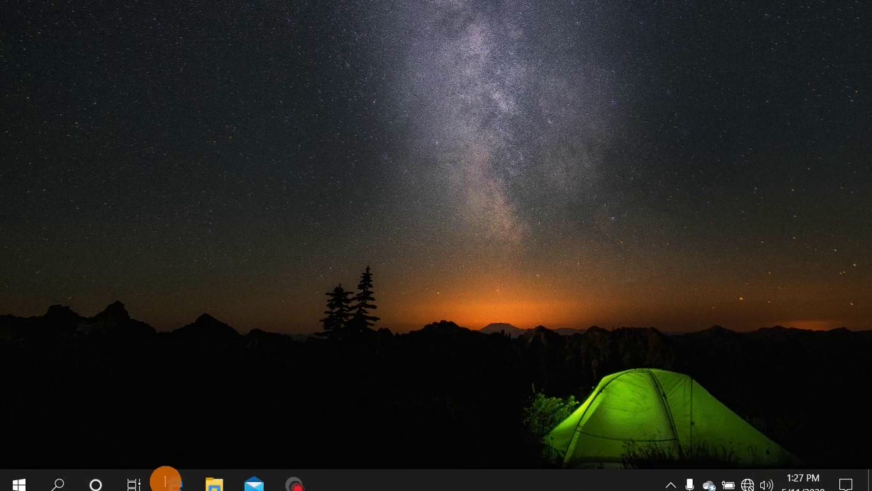
Search for Shotcut in Windows and launch it
click(57, 477)
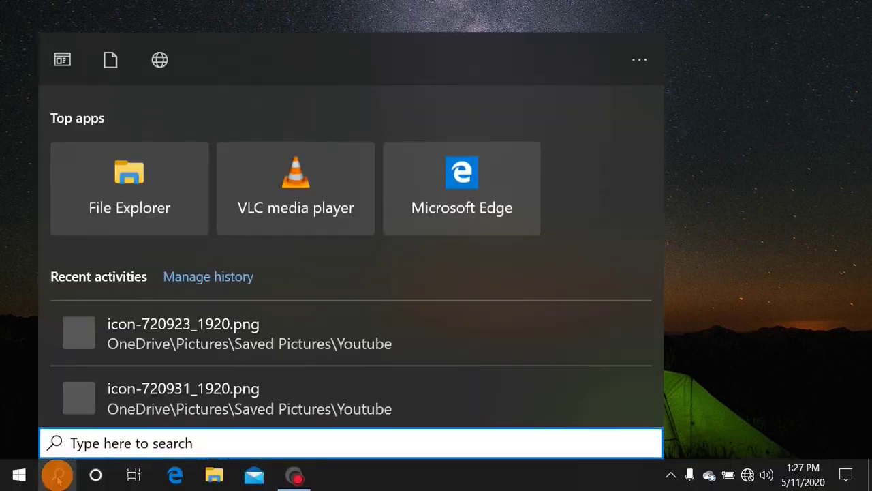
text(s)
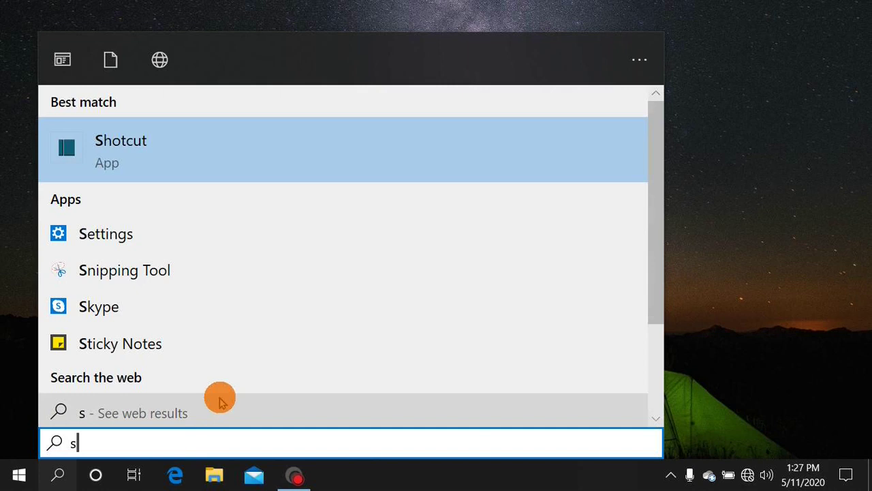
click(123, 149)
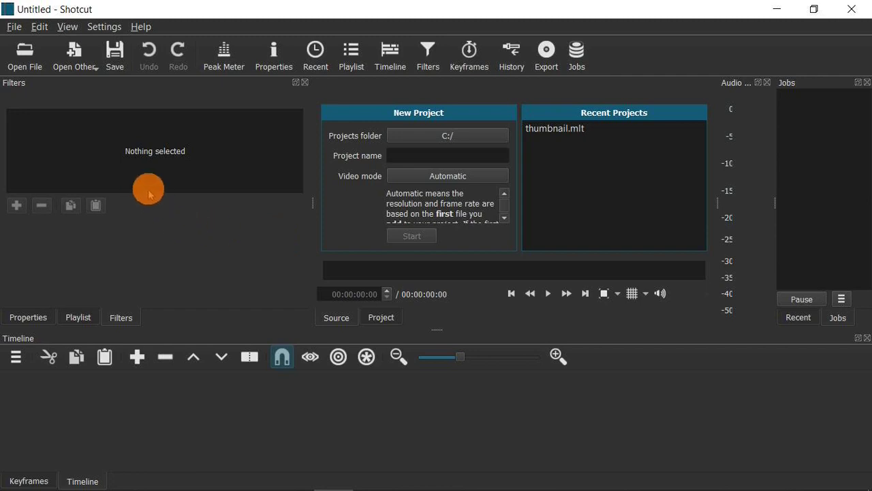
click(15, 27)
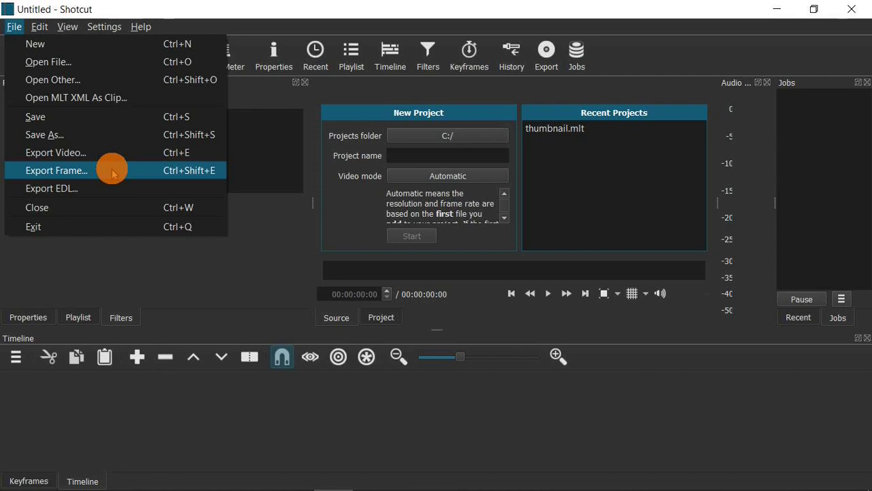
click(189, 13)
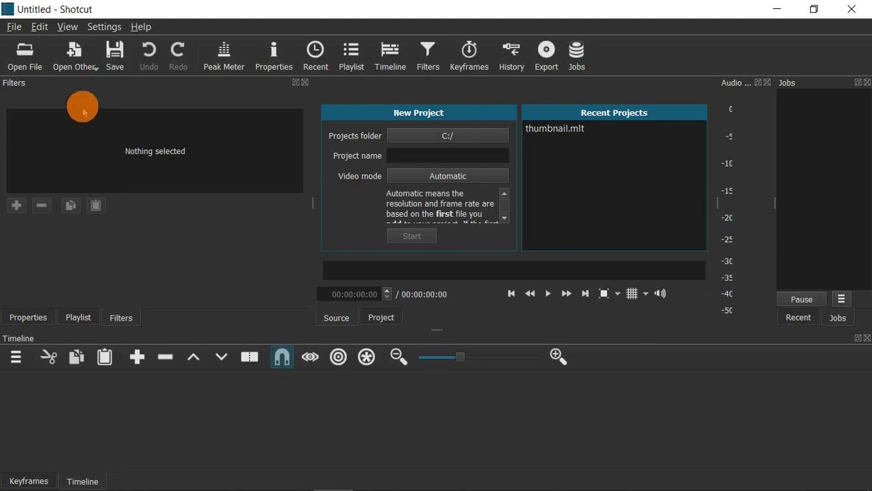
Create a solid color clip using the basic red (#FFFF0000) as the thumbnail background
click(71, 55)
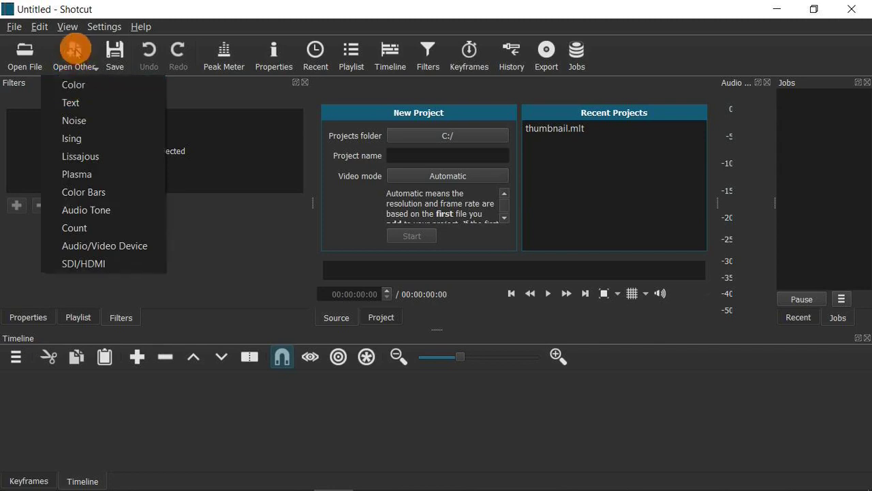
click(118, 87)
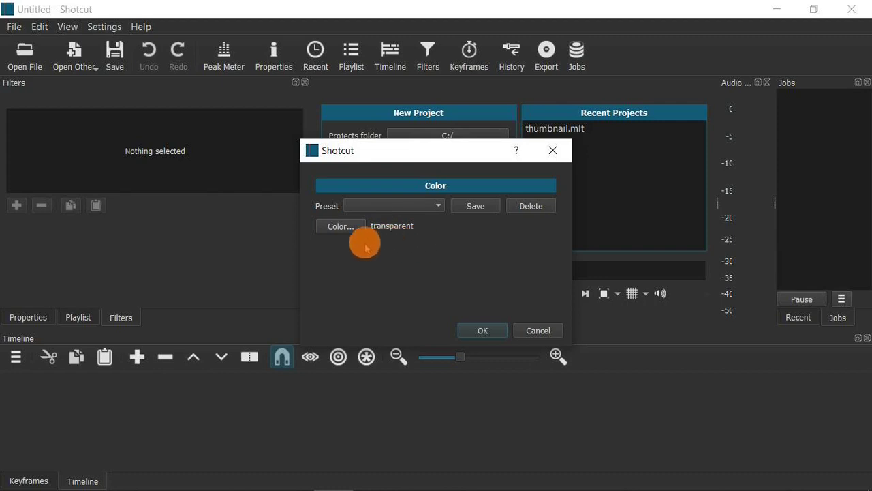
click(334, 227)
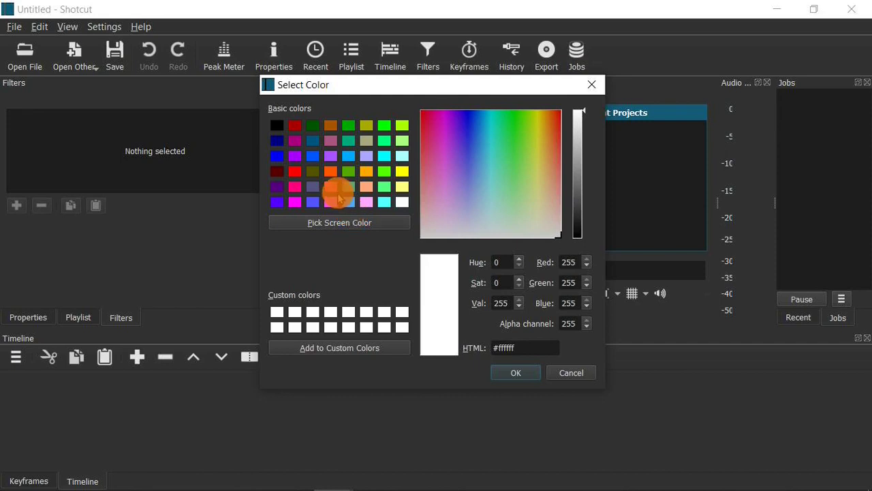
click(295, 174)
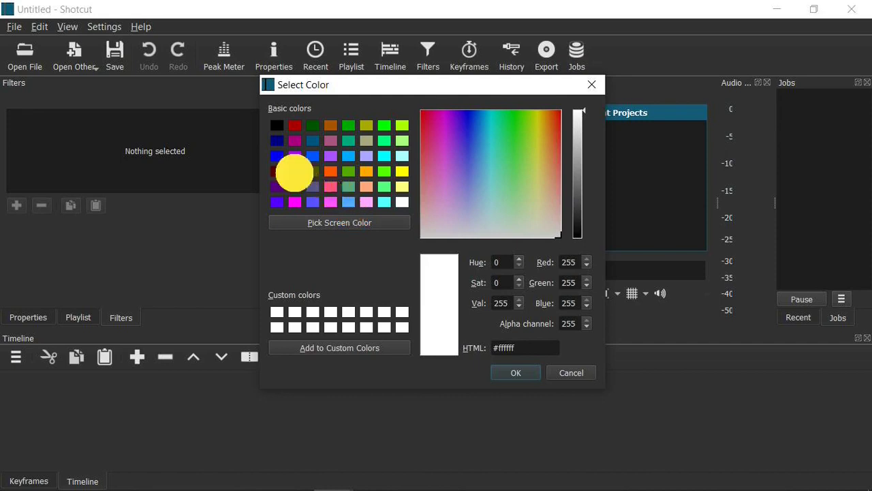
click(502, 372)
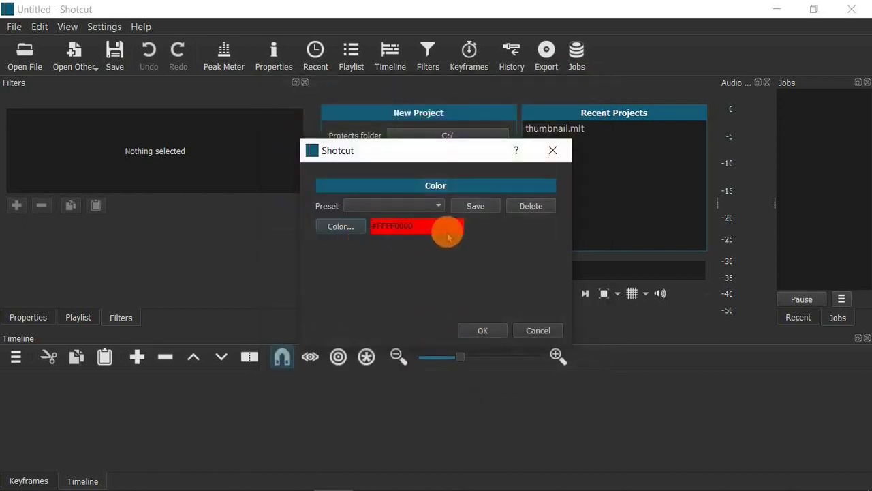
click(477, 331)
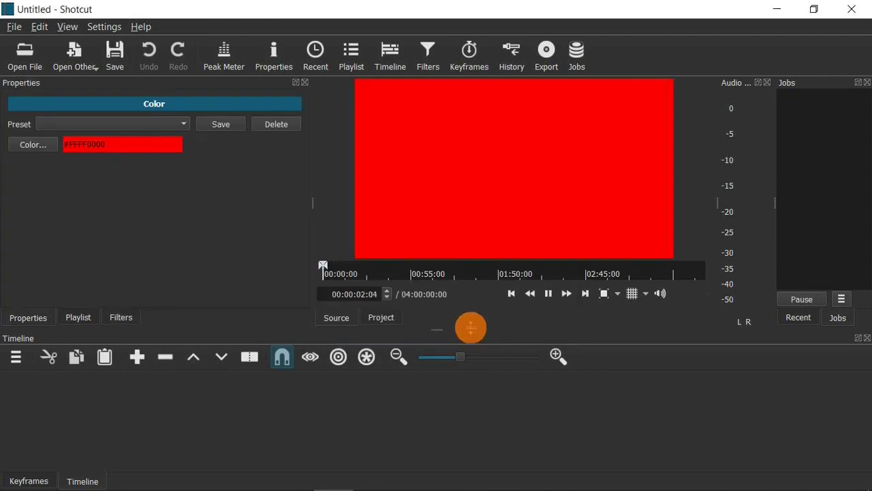
Pause the preview and place the red color clip at the start of a timeline video track
key(space)
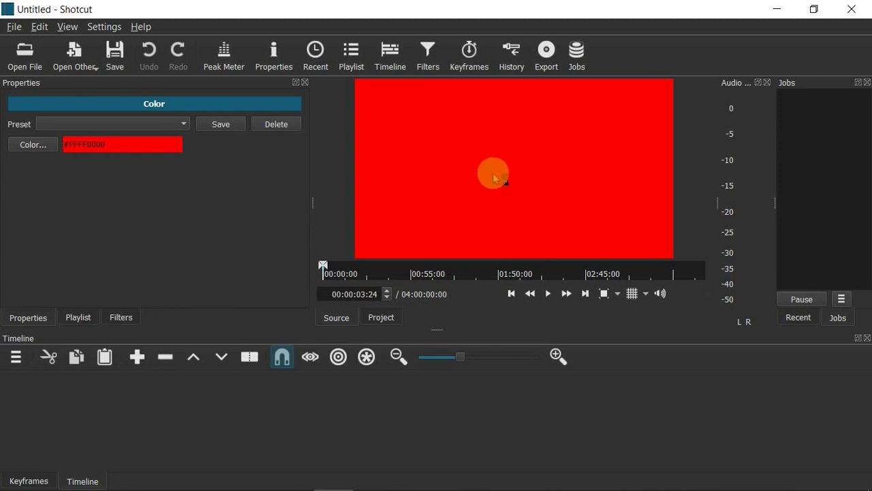
drag(504, 176, 149, 415)
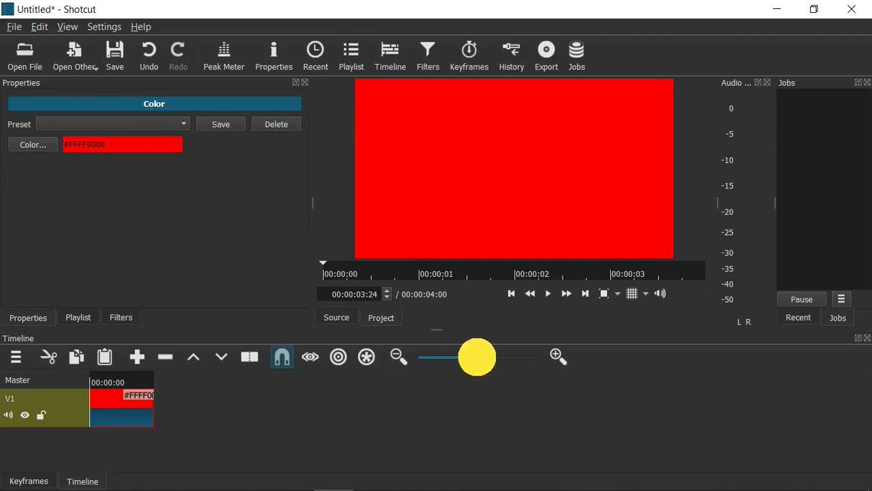
drag(491, 356, 504, 358)
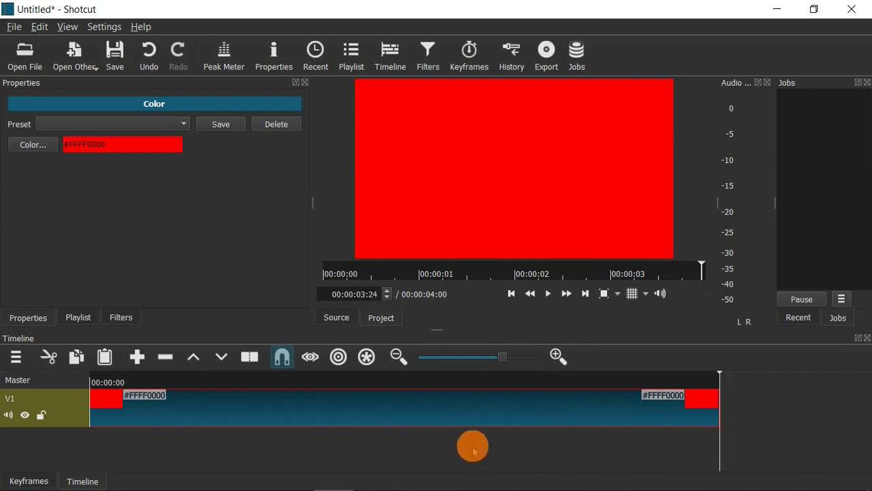
Return the playhead to the start and add a second video track above the red clip
key(Home)
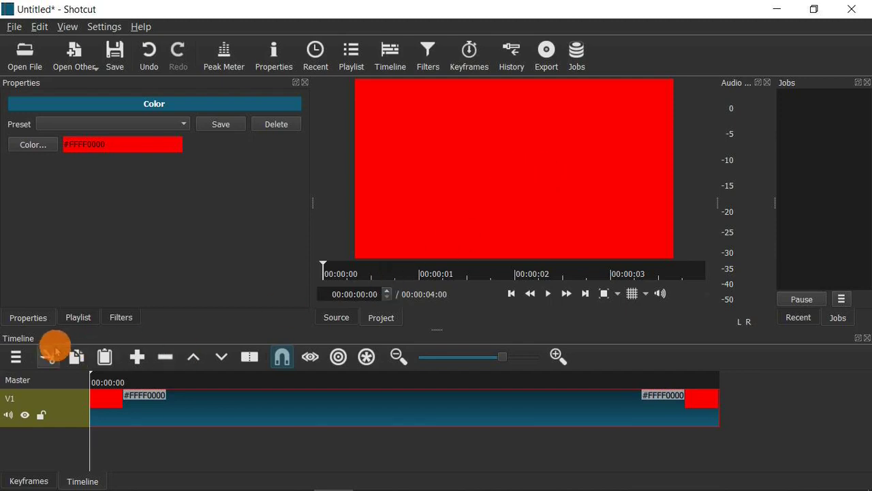
click(17, 358)
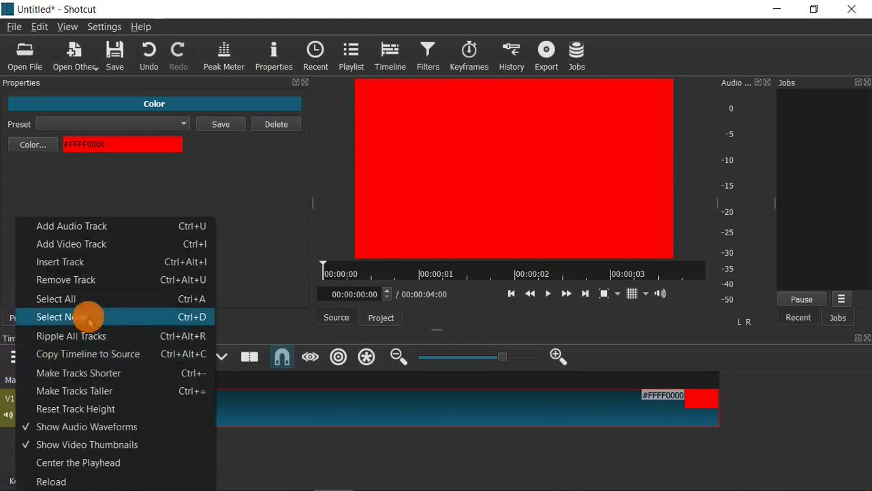
click(81, 247)
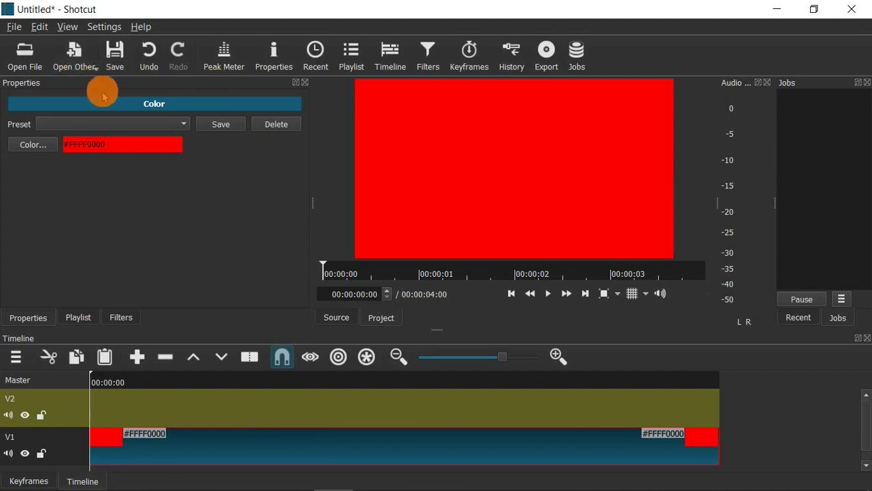
Create a transparent text clip reading "Make FREE Thumbnails! With:" on three lines and place it at the start of track V2
click(79, 60)
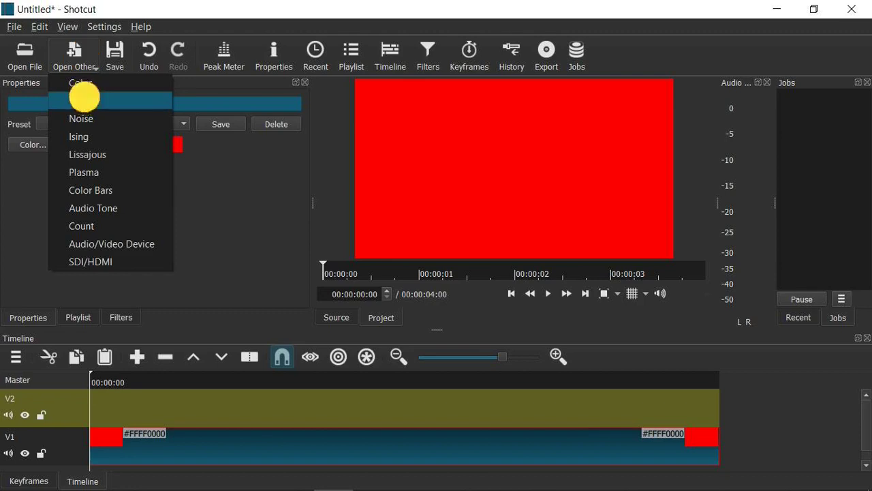
click(85, 101)
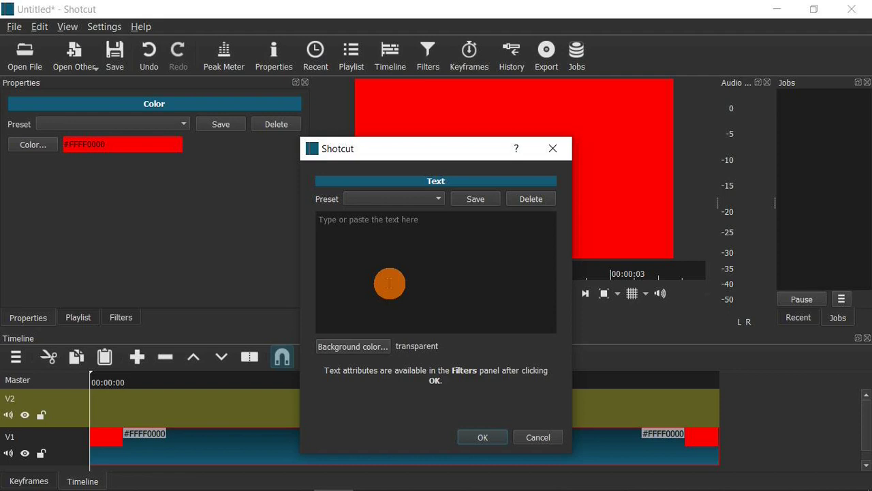
text(Make FREE)
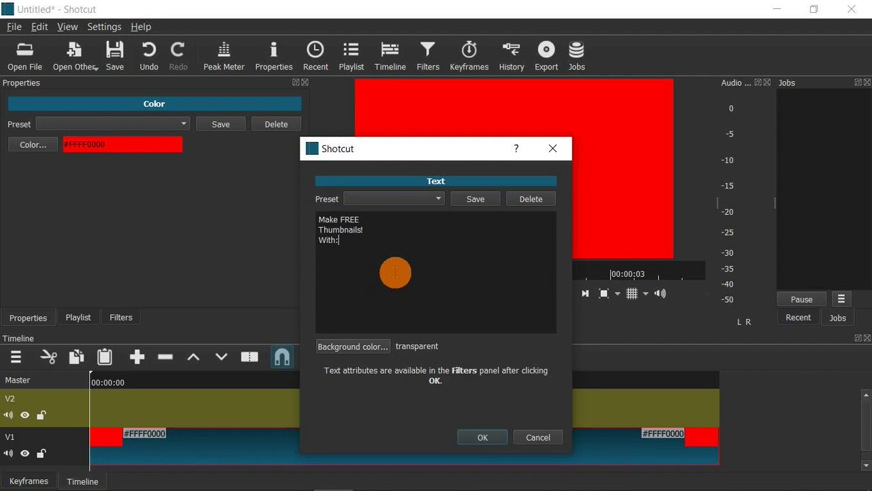
click(479, 436)
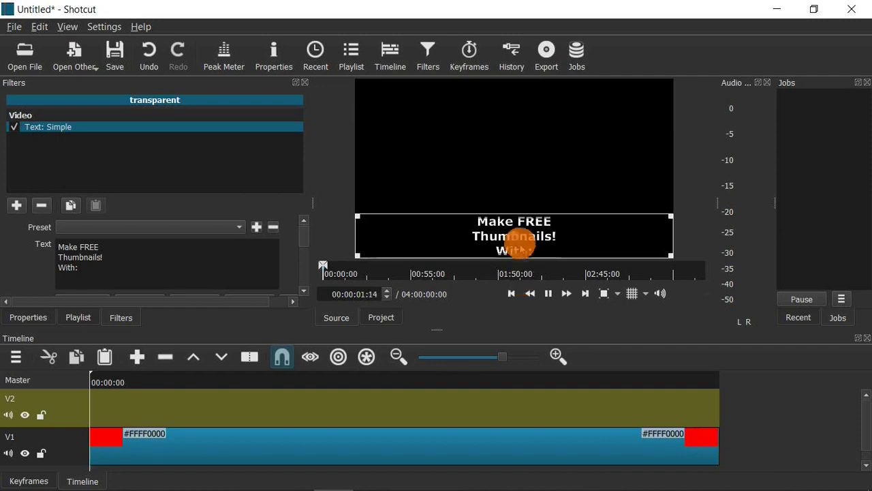
key(space)
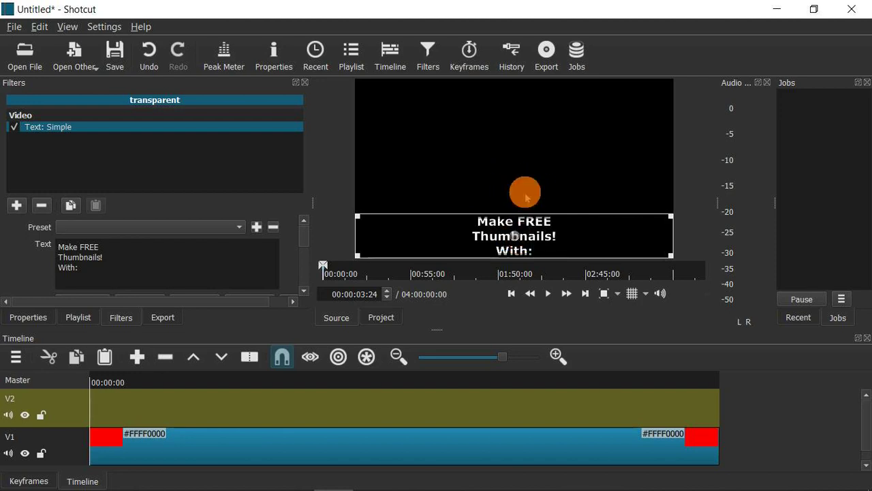
drag(414, 229, 95, 397)
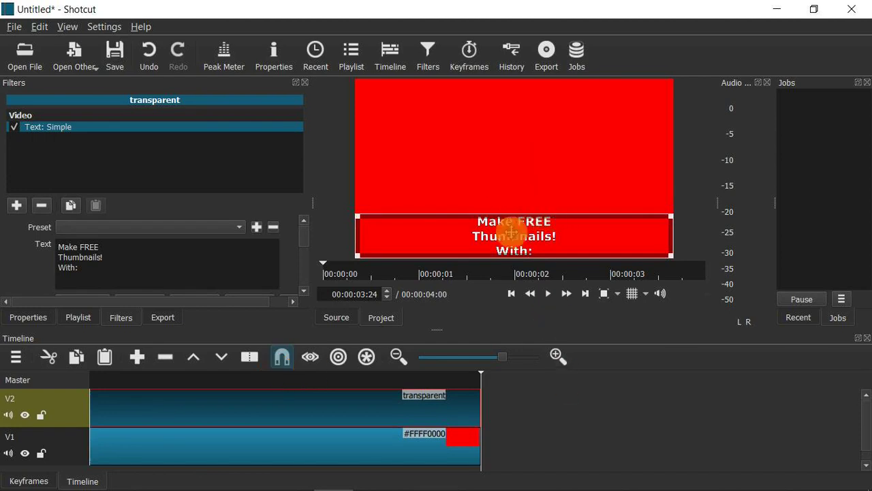
Shift the text box slightly in the preview and turn off Use font size in the Text: Simple filter
drag(538, 219, 516, 228)
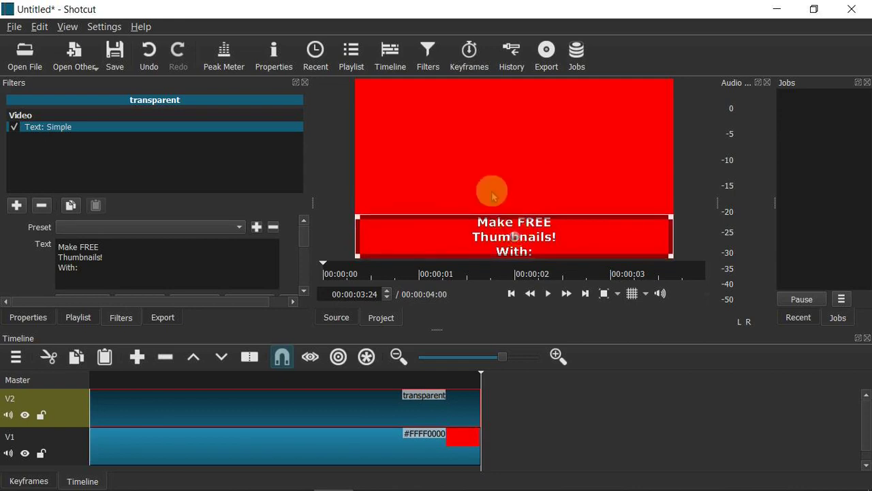
click(304, 292)
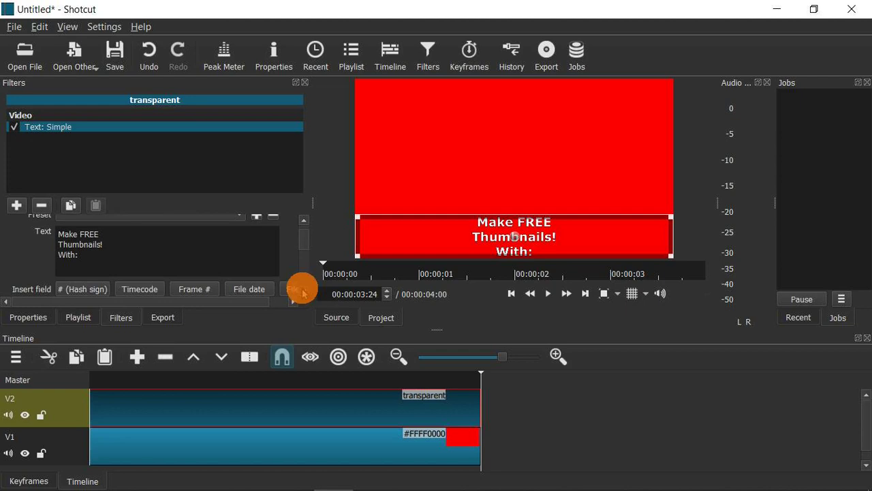
click(303, 292)
click(303, 291)
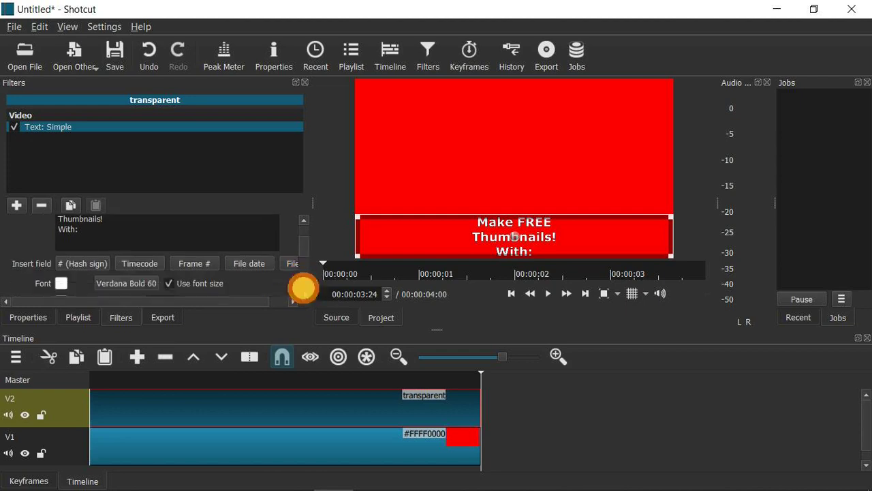
click(303, 287)
click(303, 292)
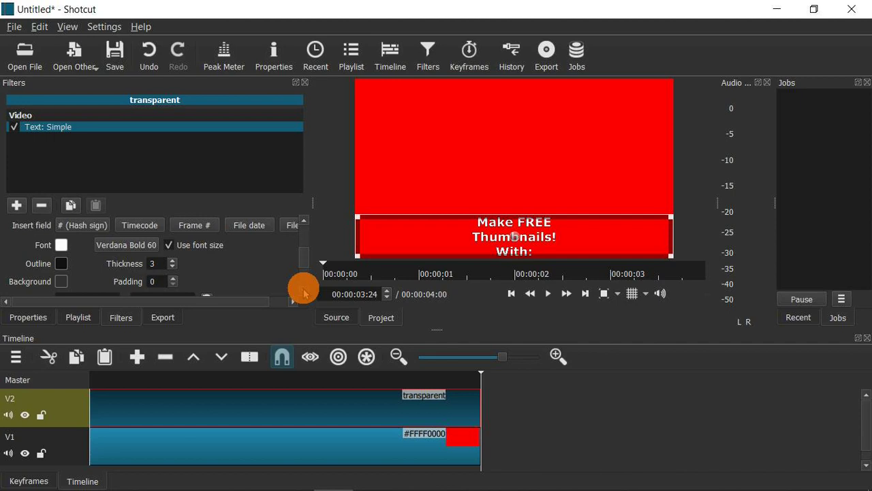
click(168, 246)
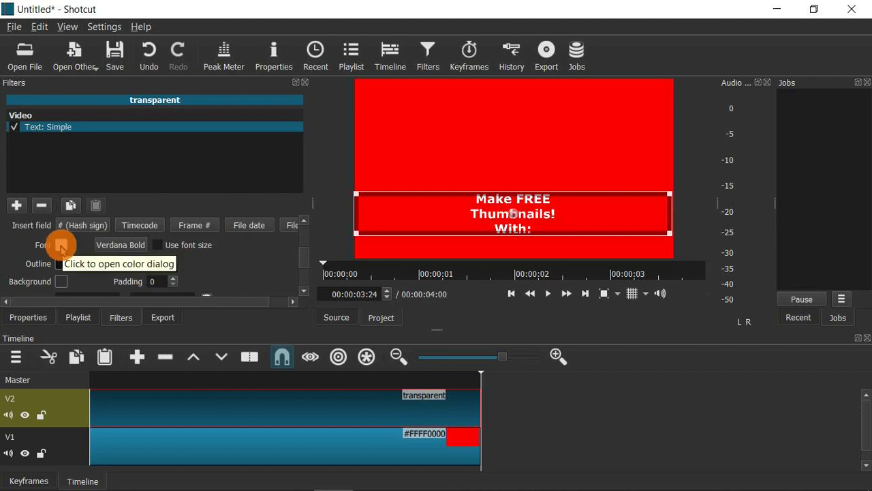
Set the text's font color to the basic yellow #ffff00
click(62, 247)
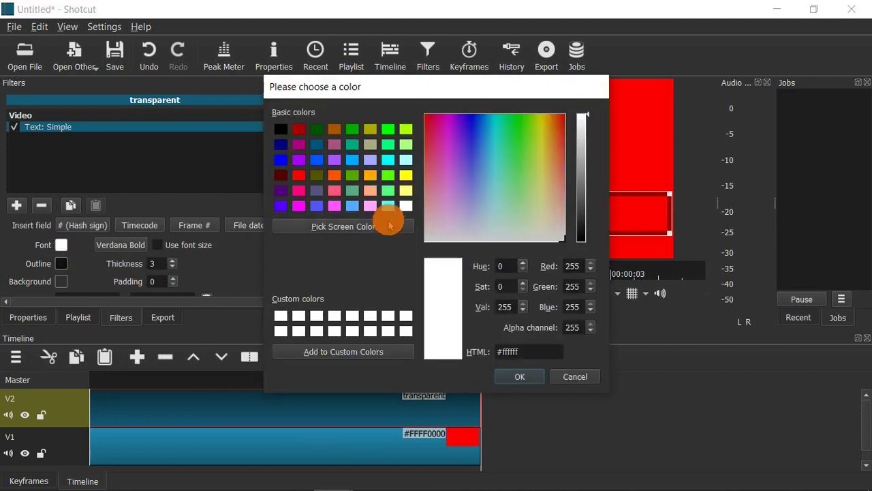
click(405, 179)
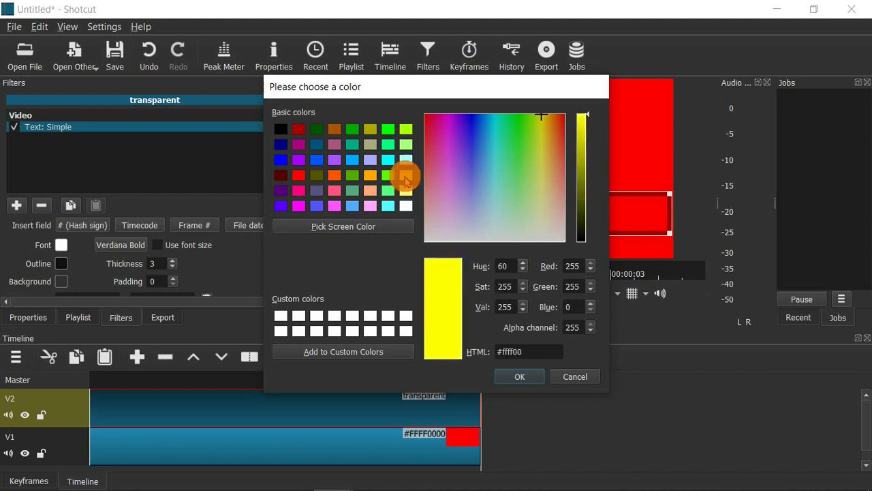
click(514, 376)
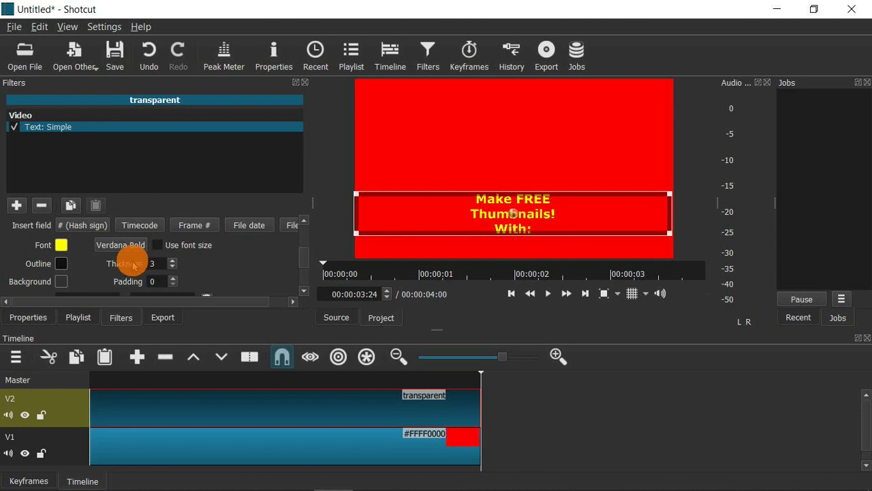
Set the text's outline color to the basic blue #0000ff
click(60, 266)
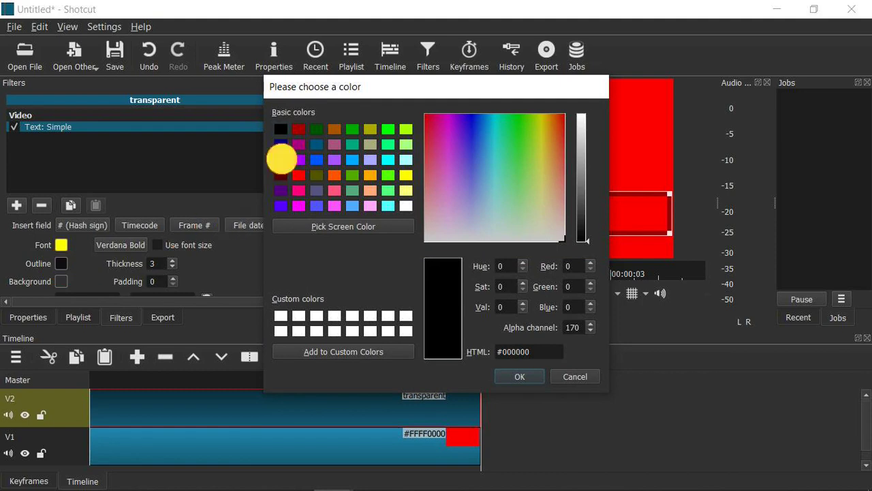
click(281, 160)
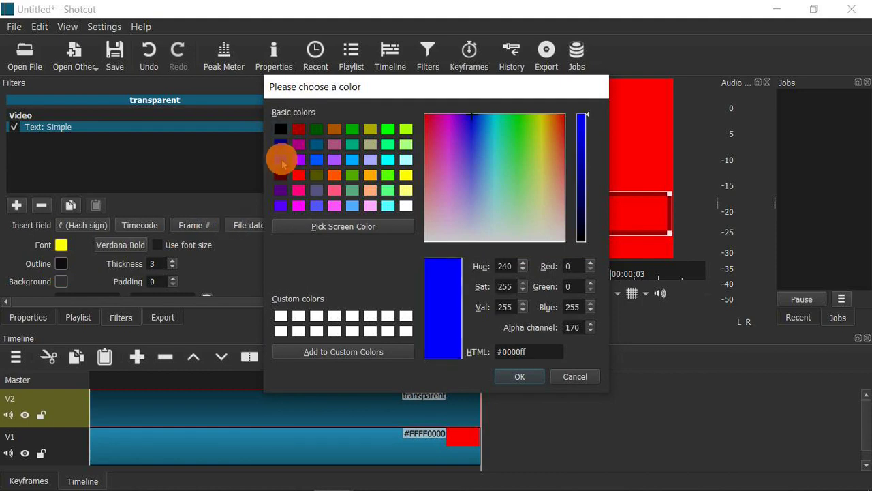
click(515, 378)
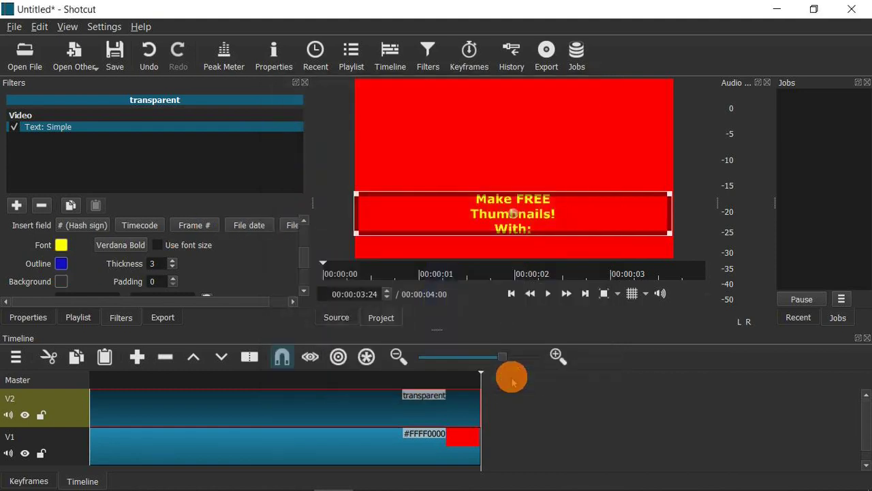
Set the text's outline thickness to 25
click(172, 263)
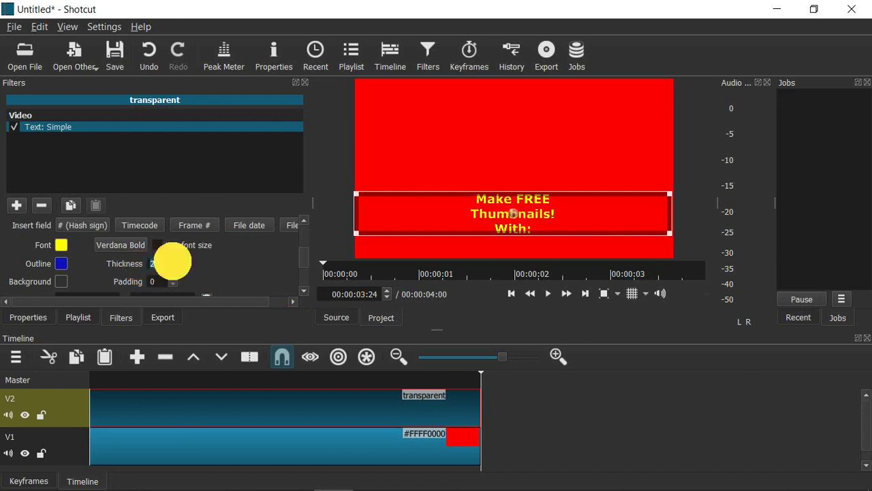
text(30)
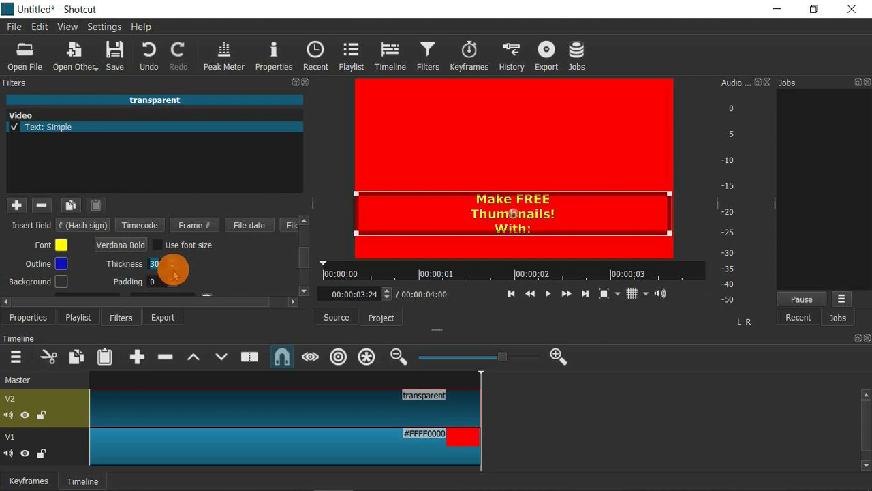
click(174, 272)
click(174, 273)
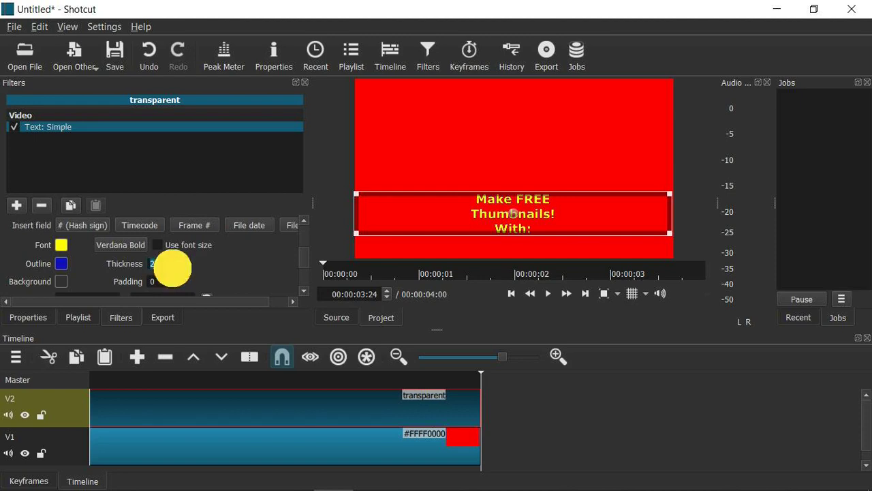
click(173, 273)
click(173, 273)
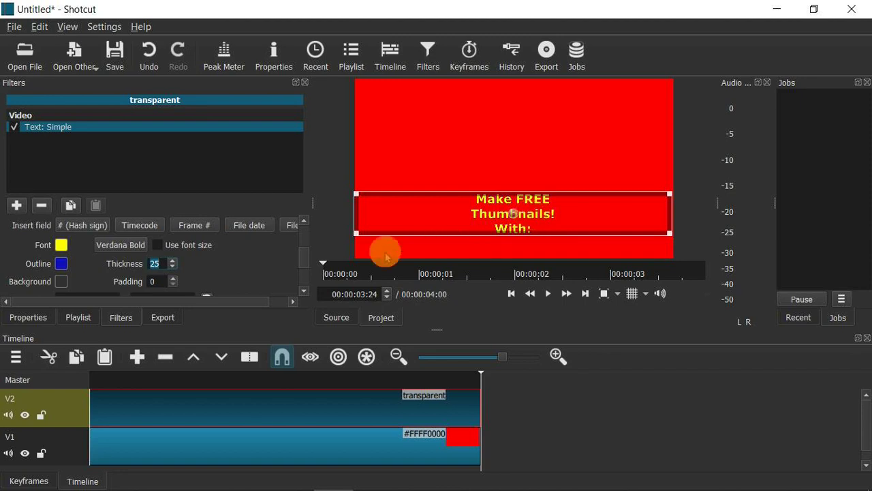
click(304, 291)
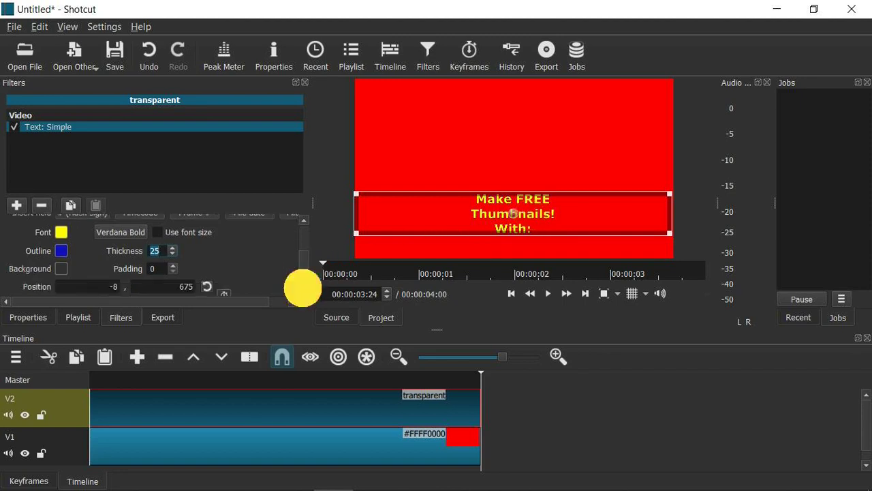
click(304, 291)
click(304, 221)
click(304, 221)
click(304, 221)
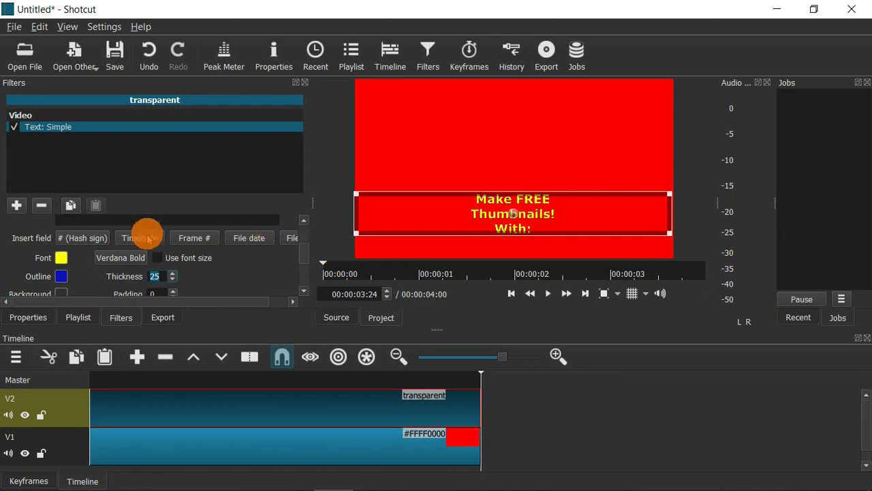
Add a Size and Position filter to the text clip
click(17, 205)
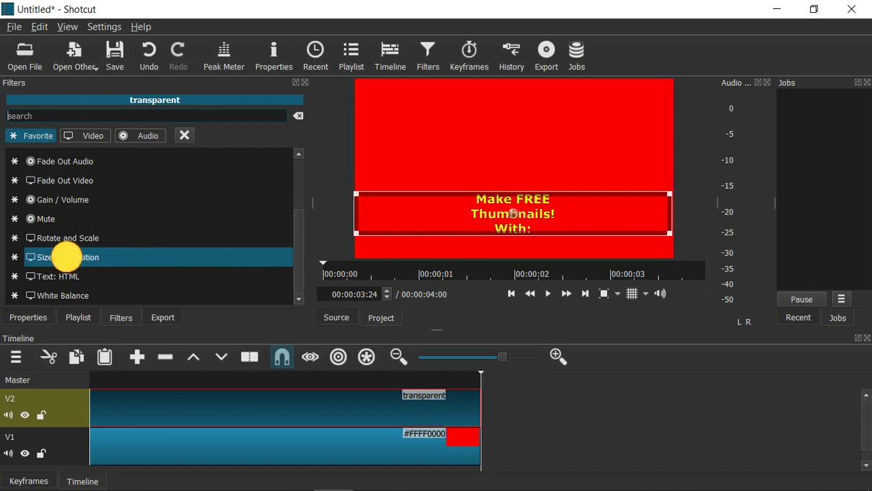
click(67, 257)
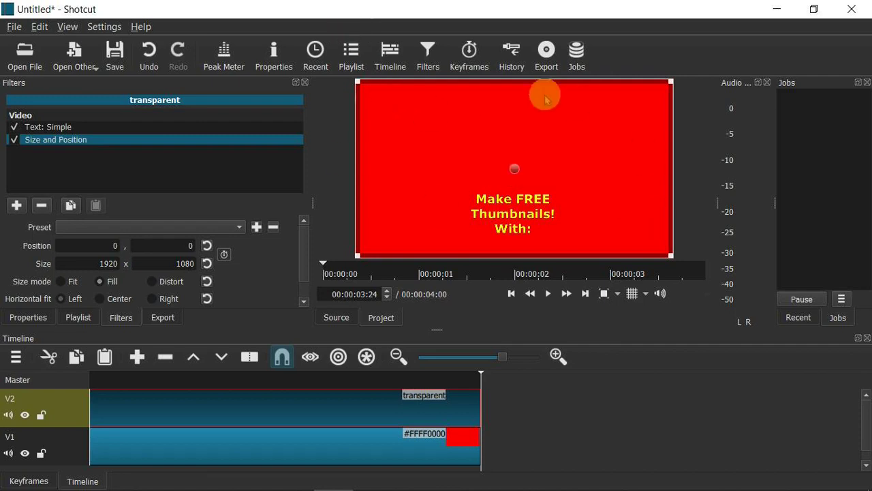
Try moving the text toward the frame's upper left and enlarging it with Size and Position, and restore the filter's defaults preset
click(515, 168)
drag(515, 168, 411, 78)
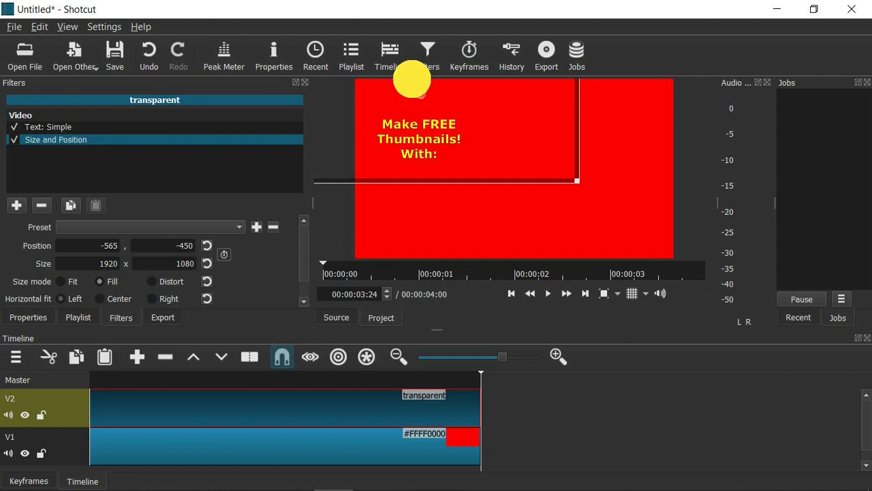
click(579, 199)
drag(580, 200, 566, 225)
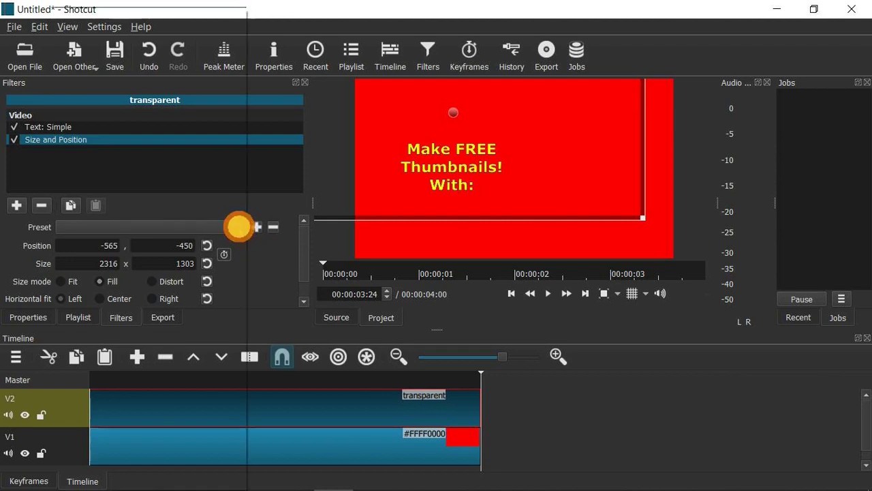
click(238, 228)
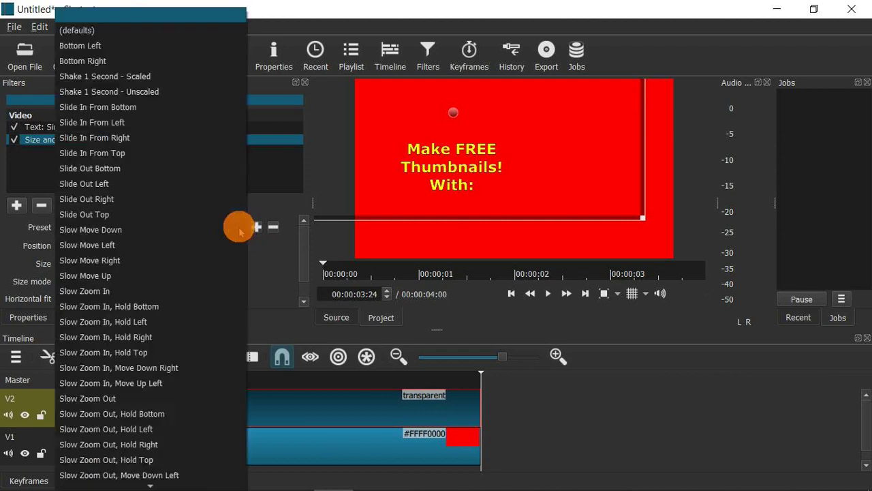
click(125, 39)
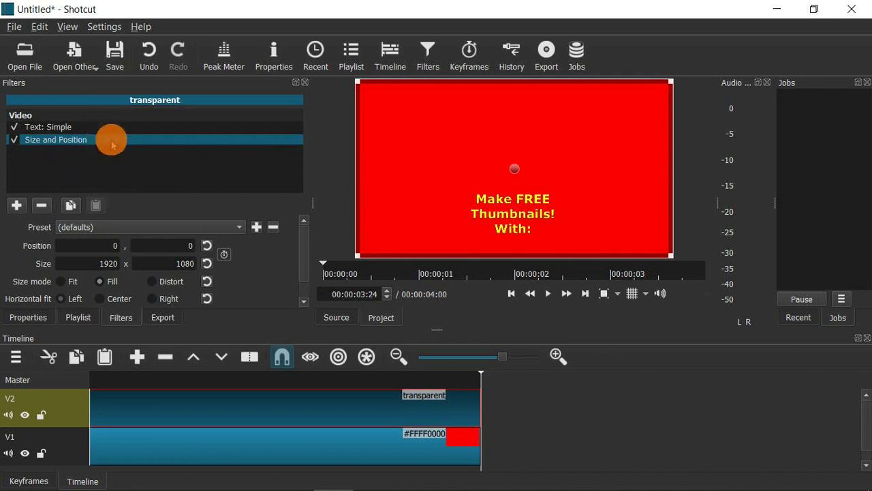
Enlarge the Text: Simple box to about 2197 x 712 and move it to about -200, 133, near the middle of the frame
click(54, 127)
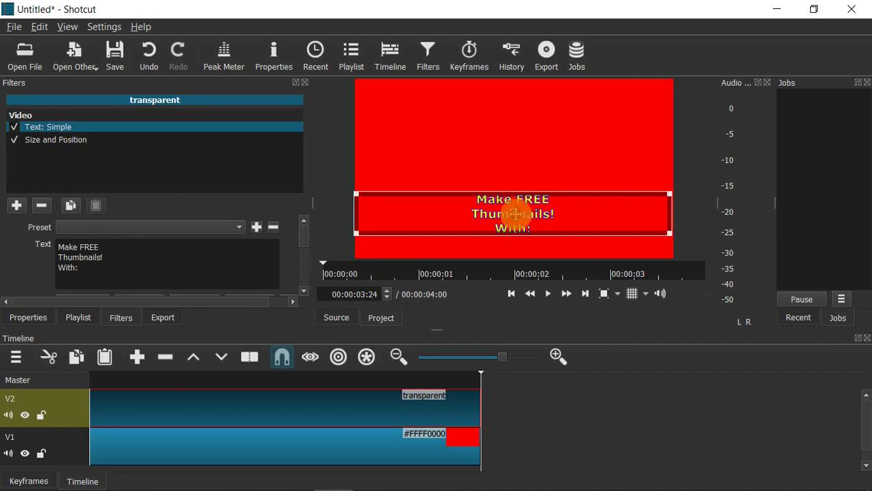
drag(515, 215, 413, 103)
drag(582, 143, 621, 209)
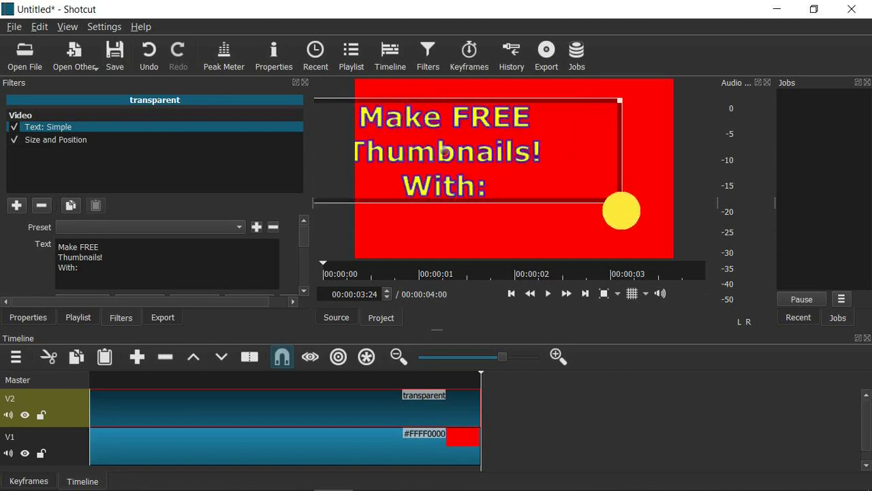
drag(457, 150, 512, 159)
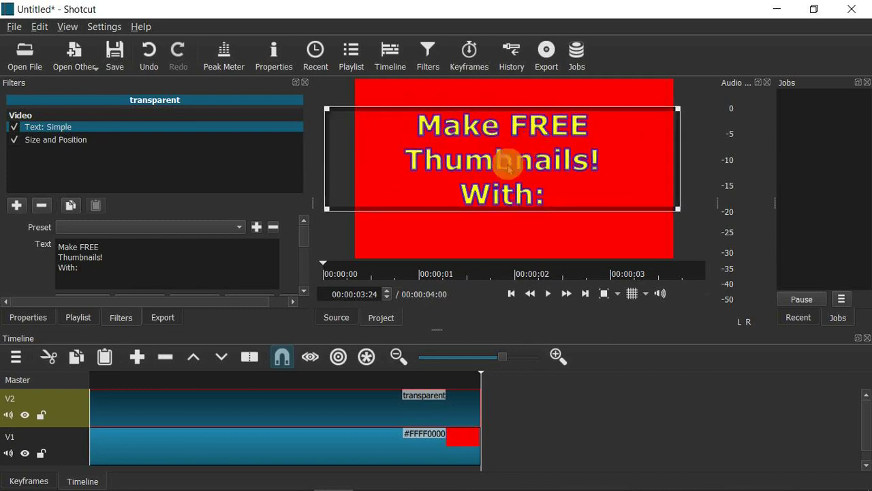
click(678, 210)
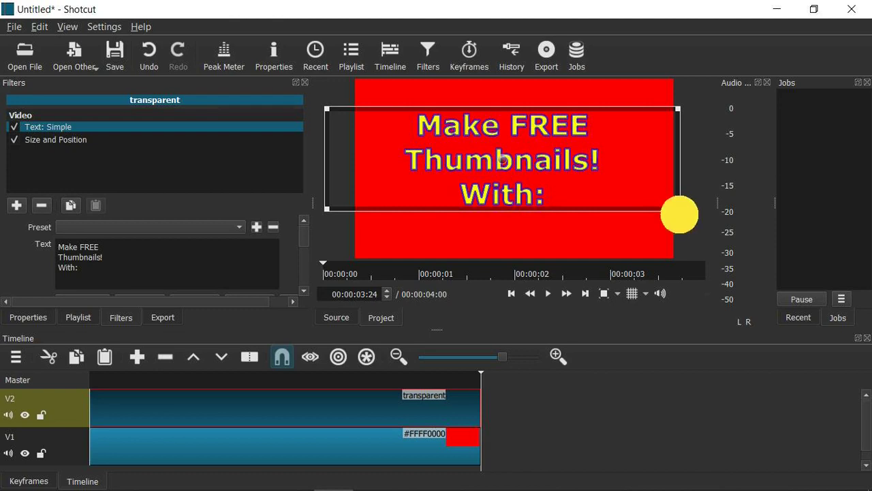
mouse_move(681, 216)
mouse_down()
mouse_move(700, 237)
mouse_move(679, 216)
mouse_move(690, 230)
mouse_up()
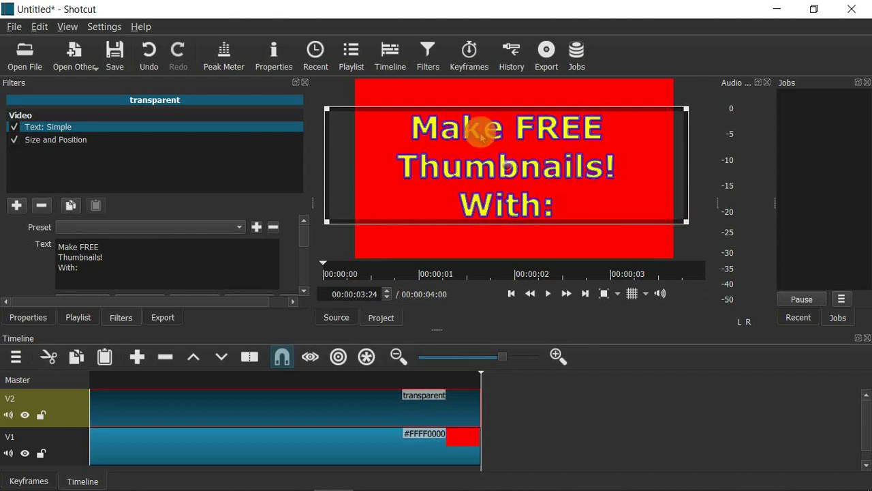
click(508, 169)
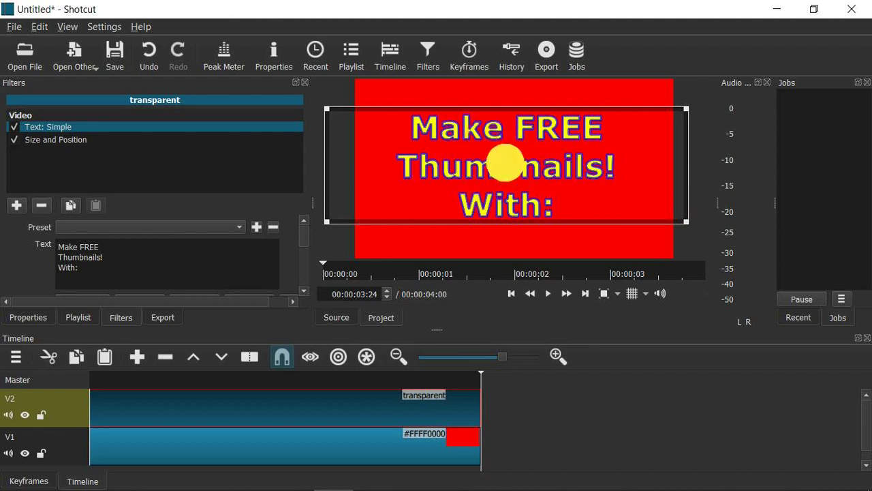
drag(505, 164, 502, 158)
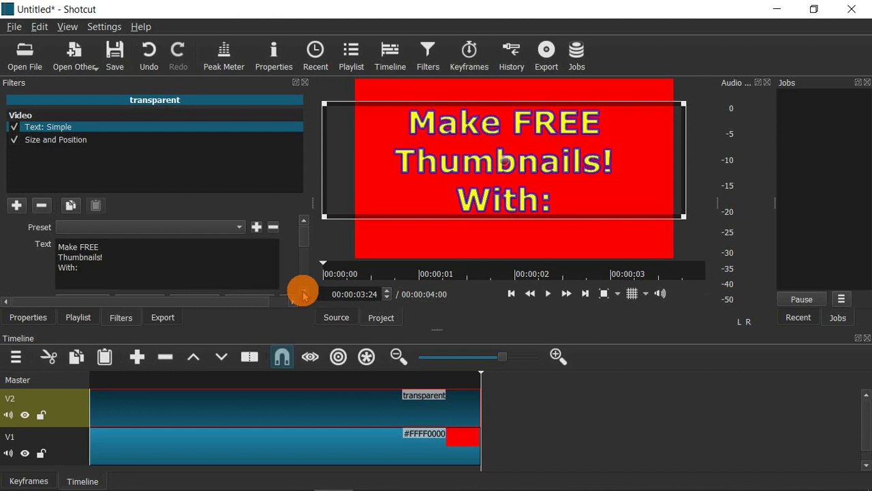
Set the text's horizontal fit to Left, then enlarge its box to about 2208 x 789 and move it to about -8, -5
scroll(303, 293, down, 5)
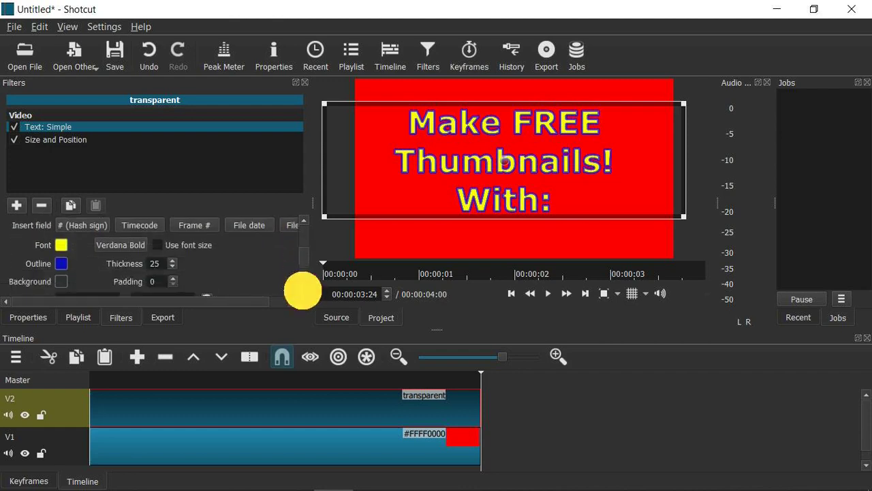
scroll(303, 290, down, 2)
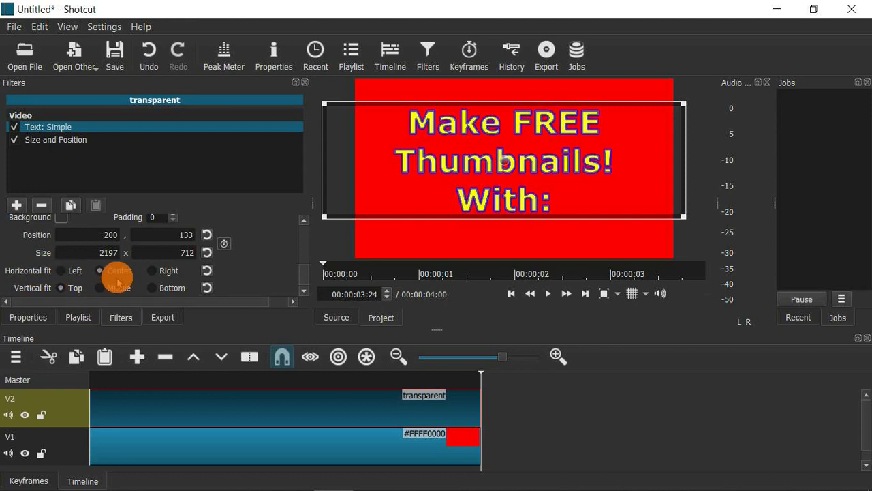
click(60, 271)
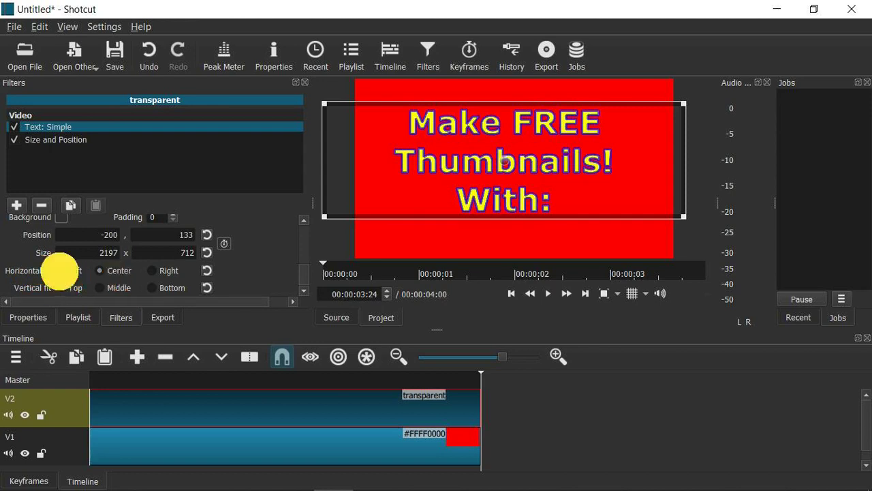
click(502, 162)
drag(502, 162, 542, 145)
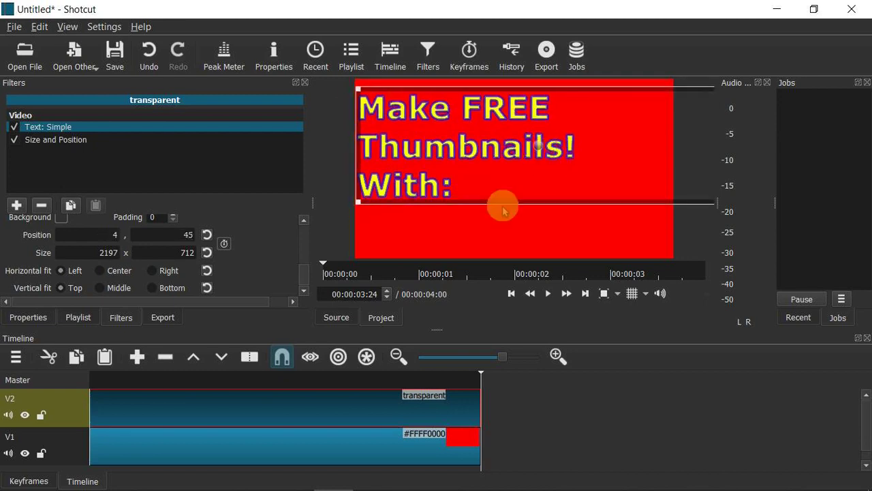
drag(356, 202, 354, 222)
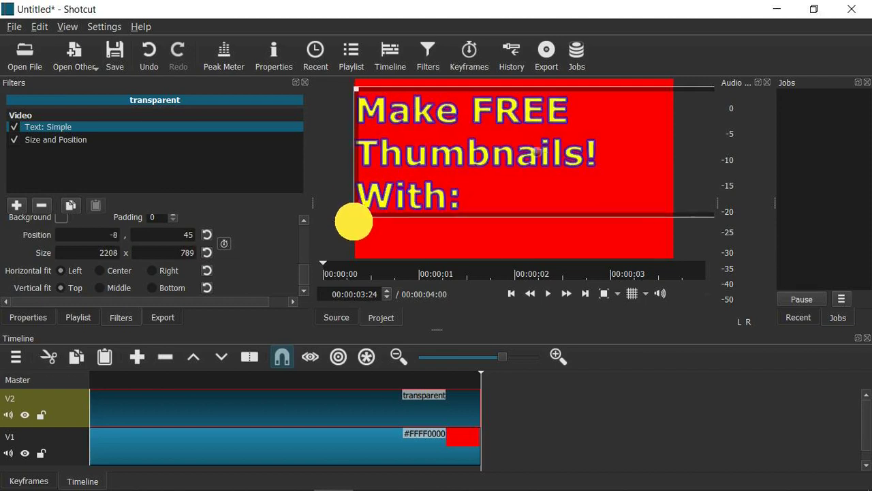
drag(538, 149, 537, 134)
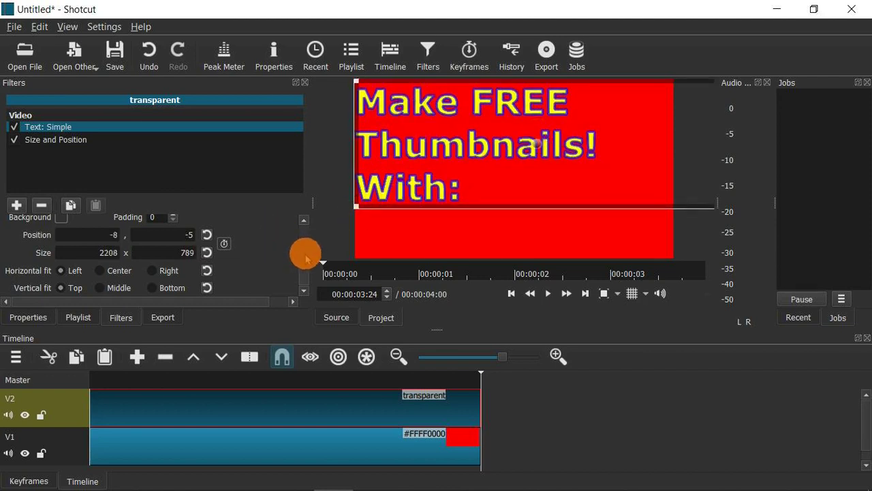
Open the title text's font chooser, move it clear of the video preview and go to the start of the font list
drag(306, 256, 303, 224)
click(303, 223)
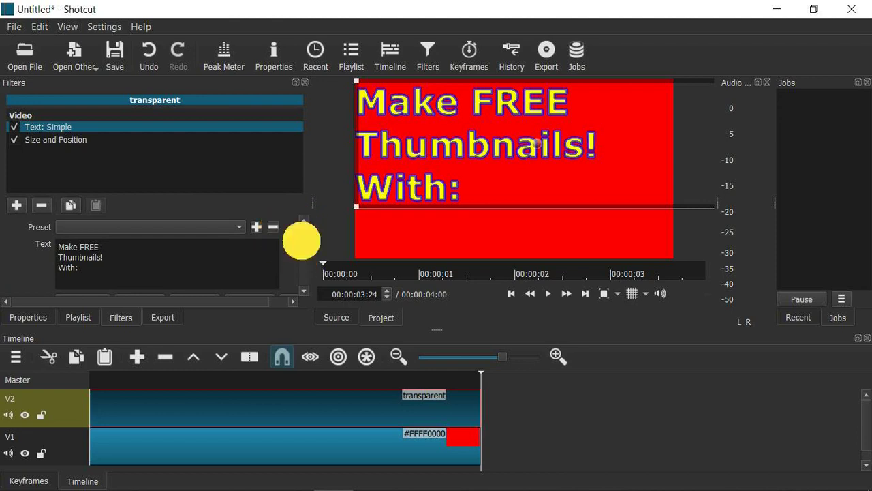
drag(301, 240, 298, 258)
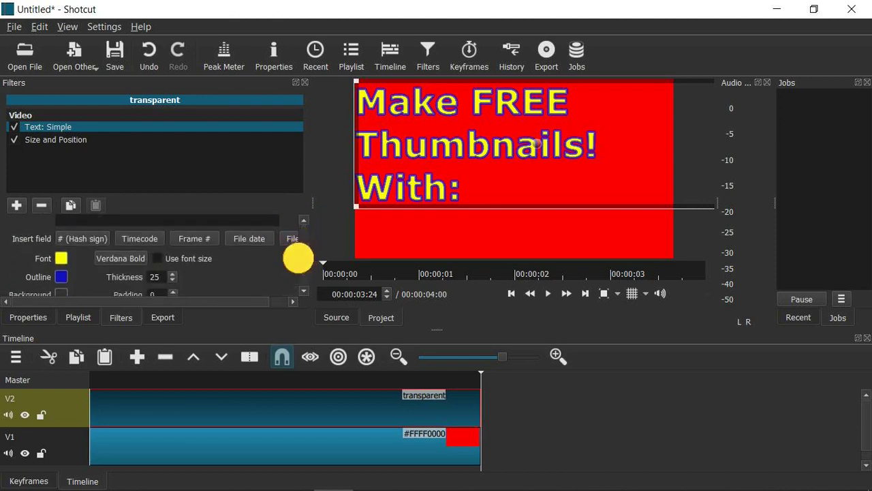
click(130, 260)
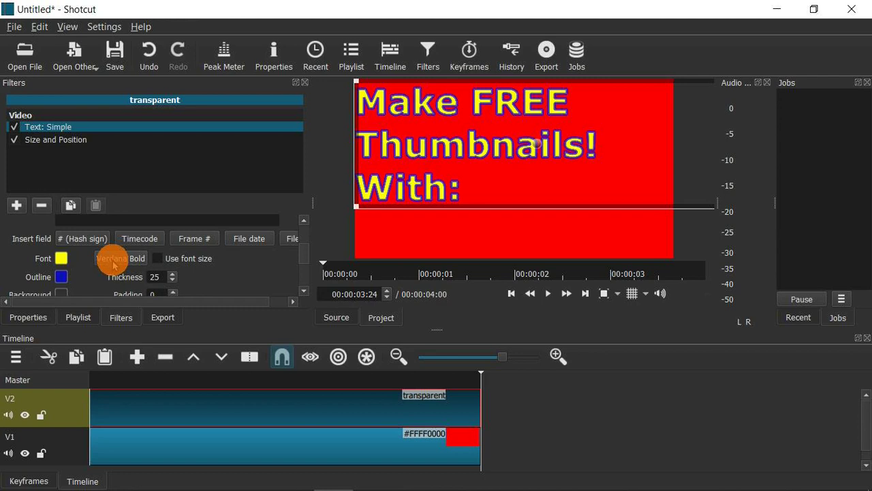
click(122, 261)
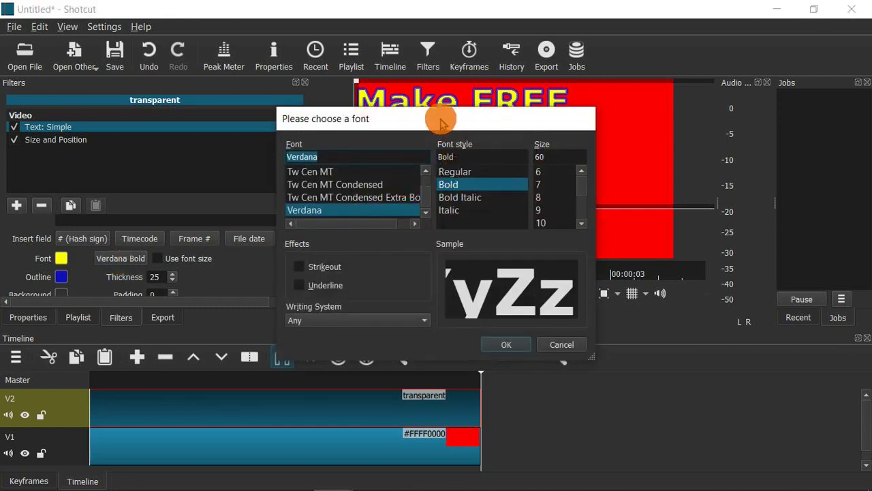
drag(440, 121, 194, 144)
drag(176, 227, 179, 202)
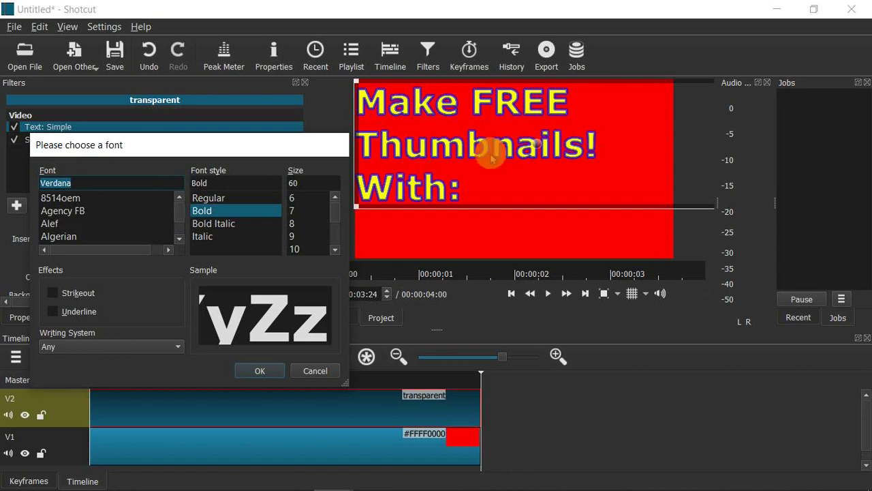
Try fonts on the title from 8514oem, Agency FB, Alef and Algerian through Arial, Arial Black, Arial Narrow and Arial Rounded MT Bold
click(74, 198)
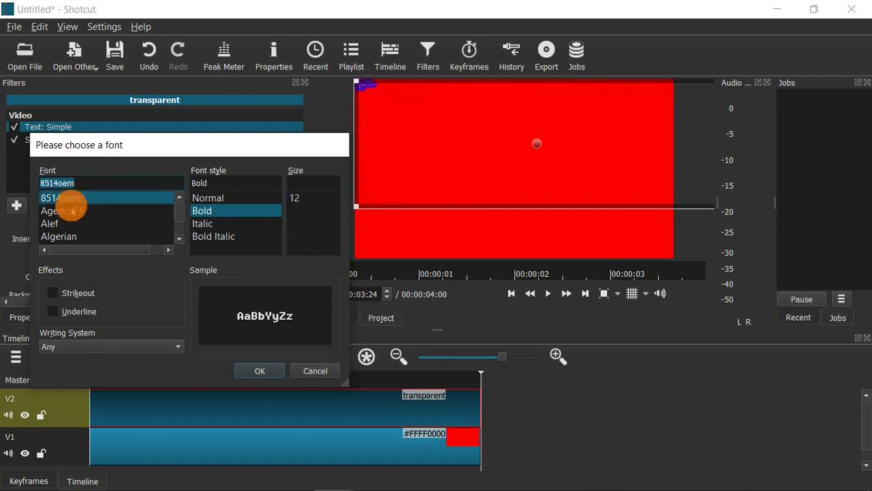
click(75, 215)
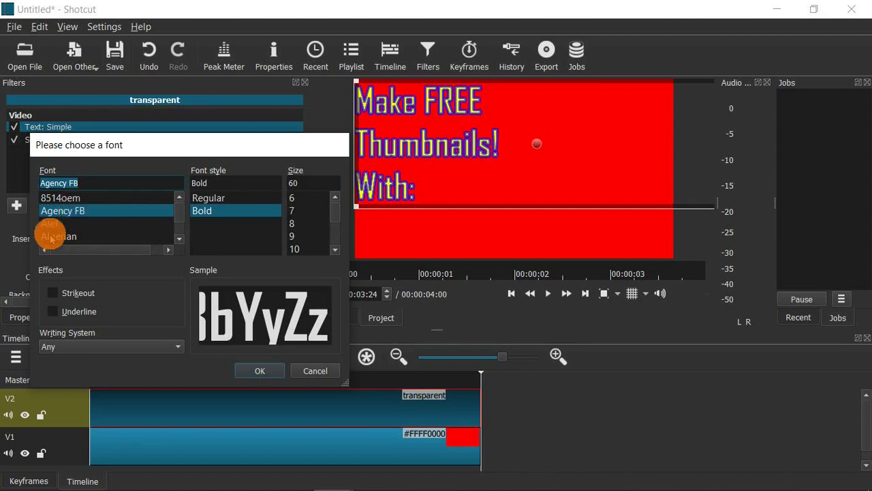
click(51, 224)
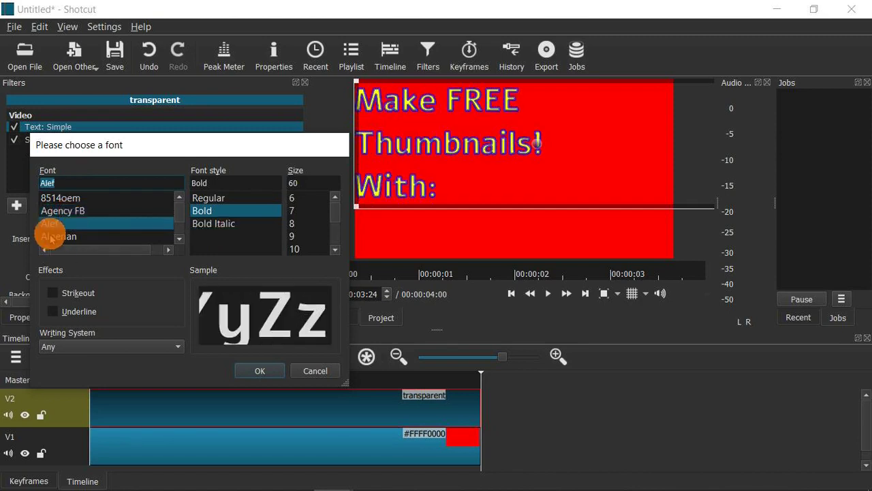
click(51, 237)
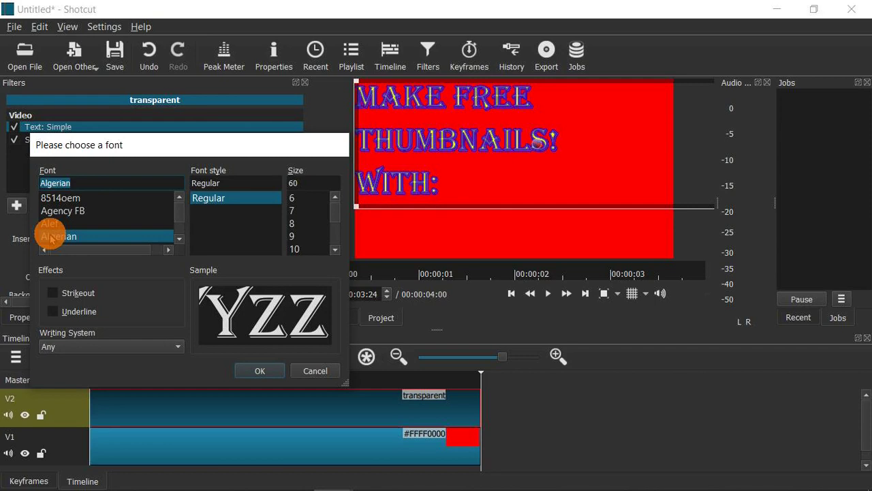
key(Down)
key(Down)
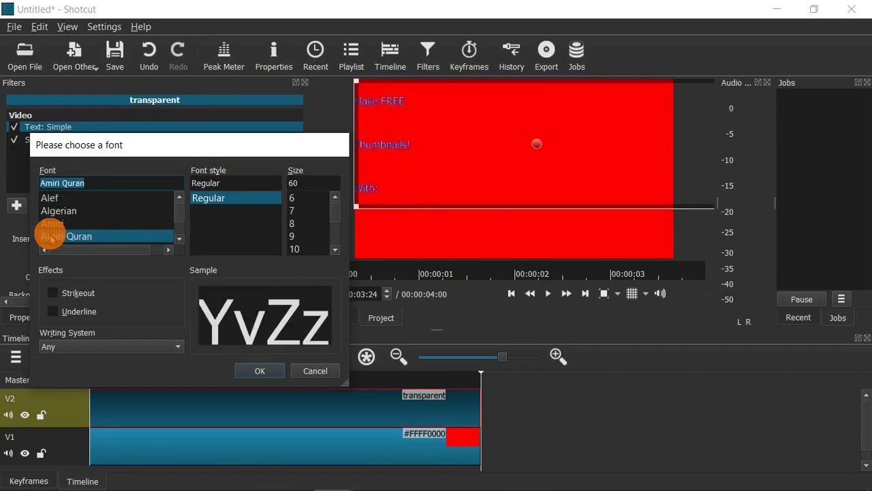
key(Down)
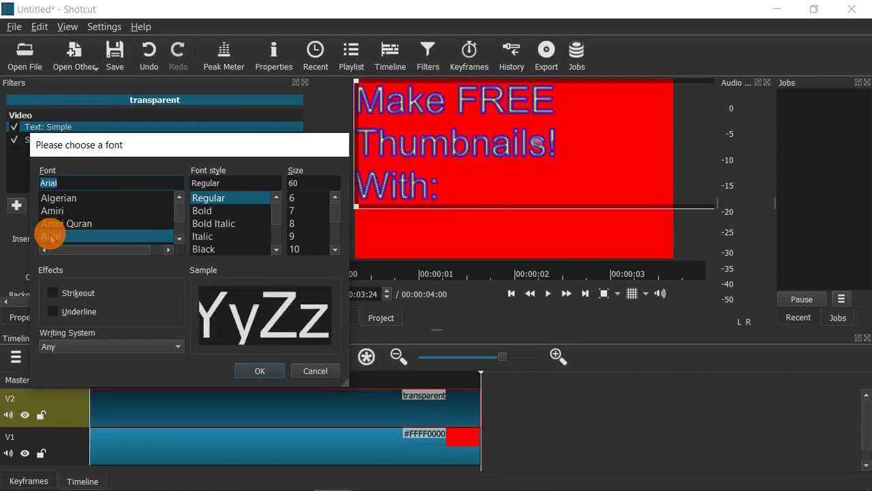
key(Down)
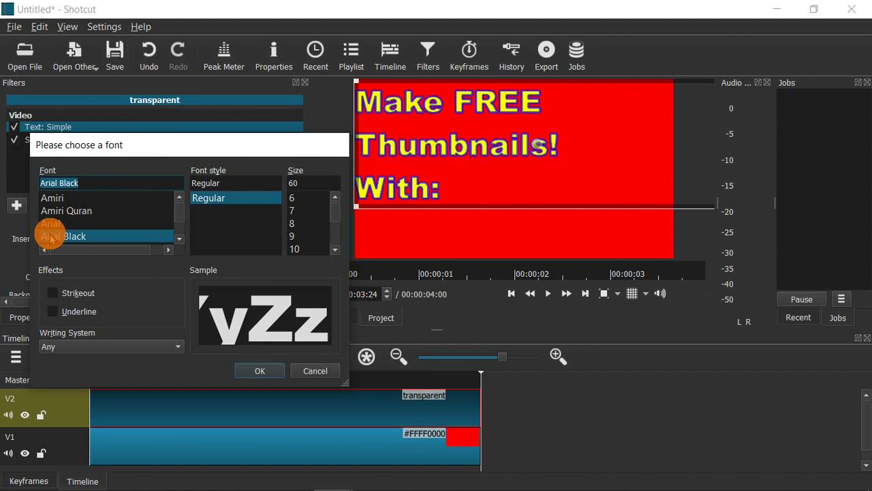
key(Down)
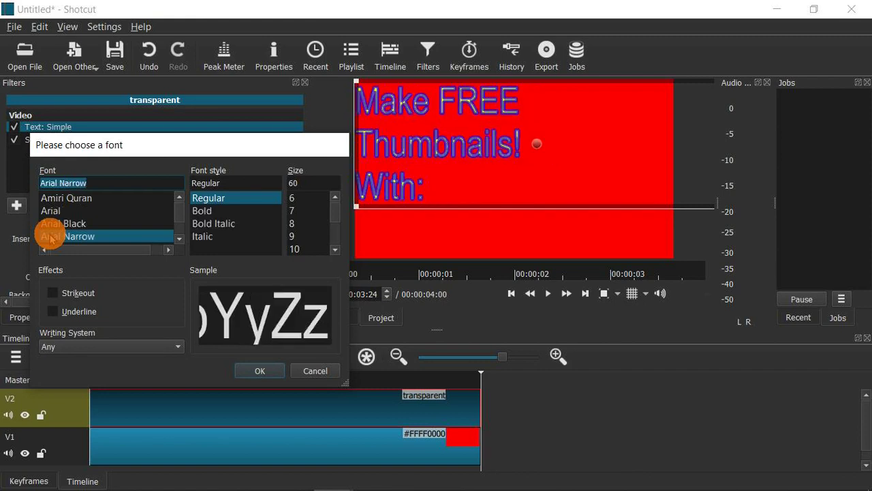
key(Down)
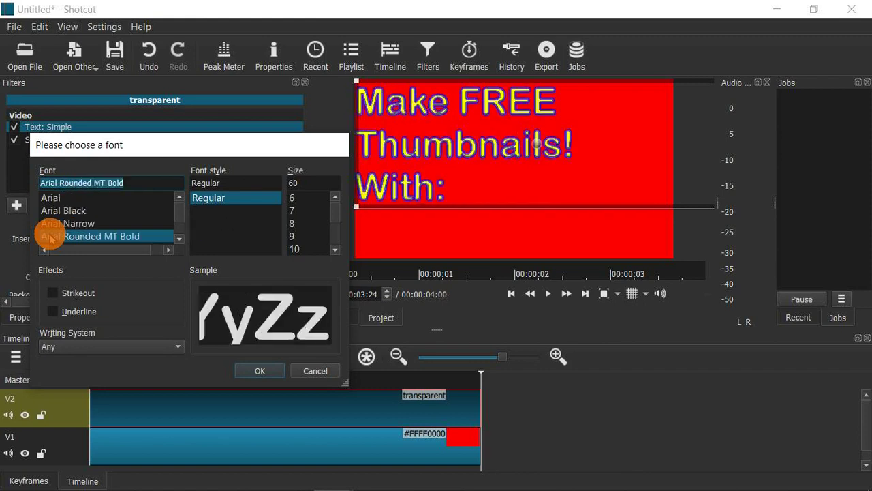
Set the title text's font to Tahoma Bold
key(Down)
key(Down)
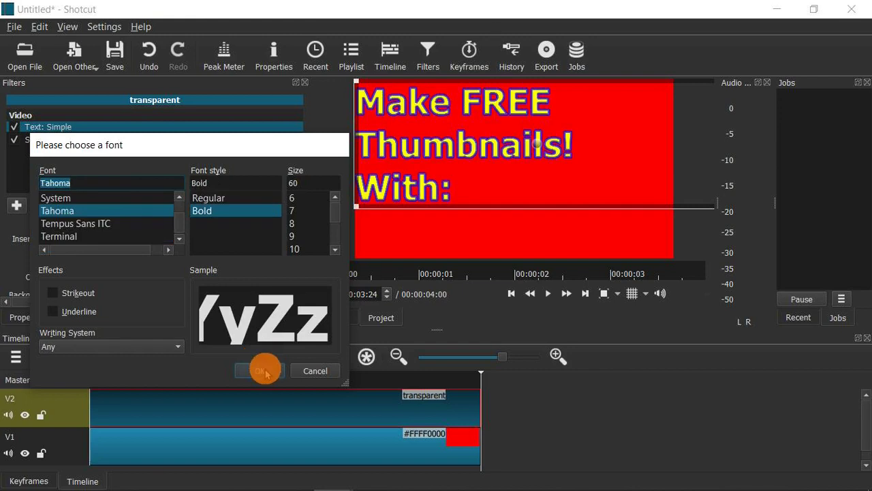
click(265, 372)
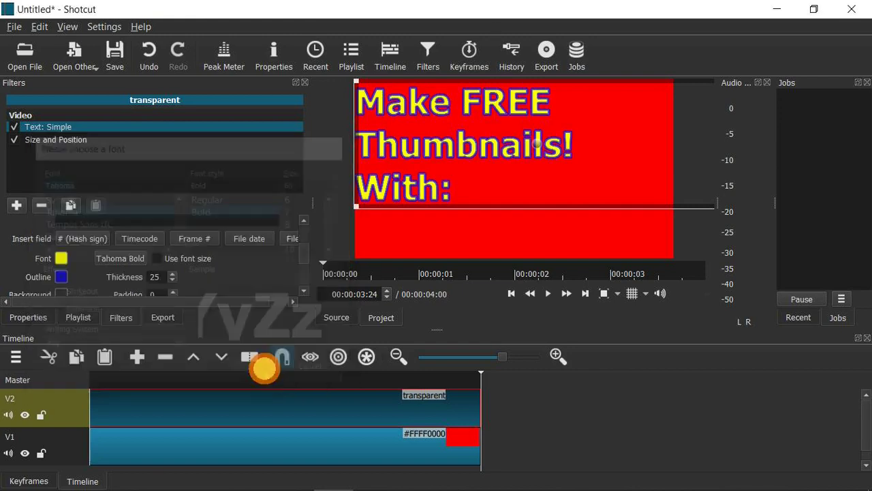
Enlarge the title's text box further and align it with the upper-left corner of the red frame, leaving a small margin beside the text
click(354, 206)
drag(354, 212, 348, 226)
click(533, 155)
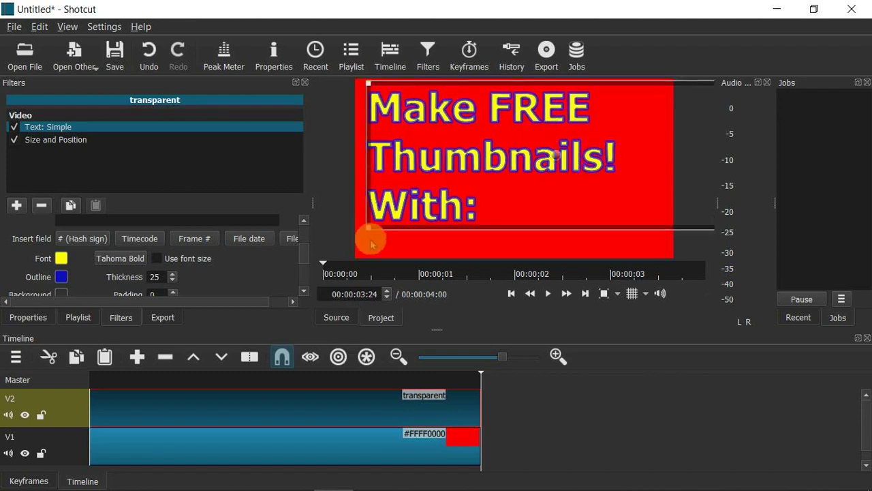
drag(368, 229, 351, 229)
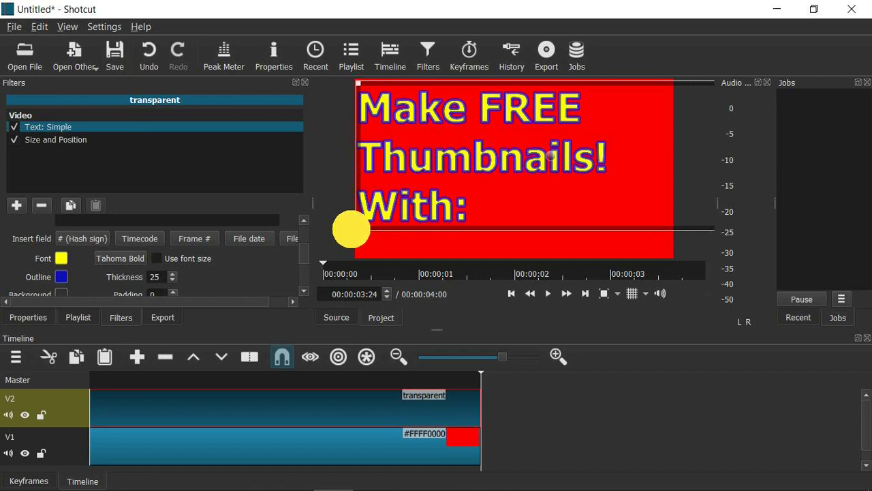
drag(351, 229, 353, 228)
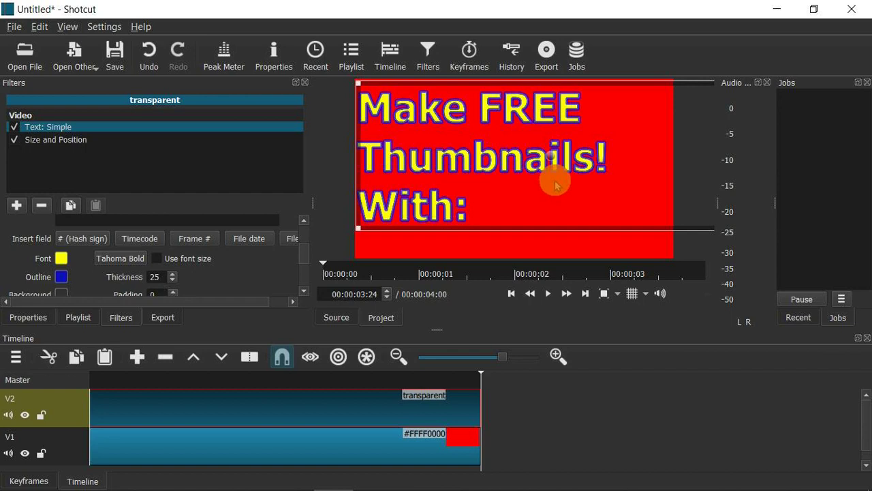
drag(549, 159, 553, 146)
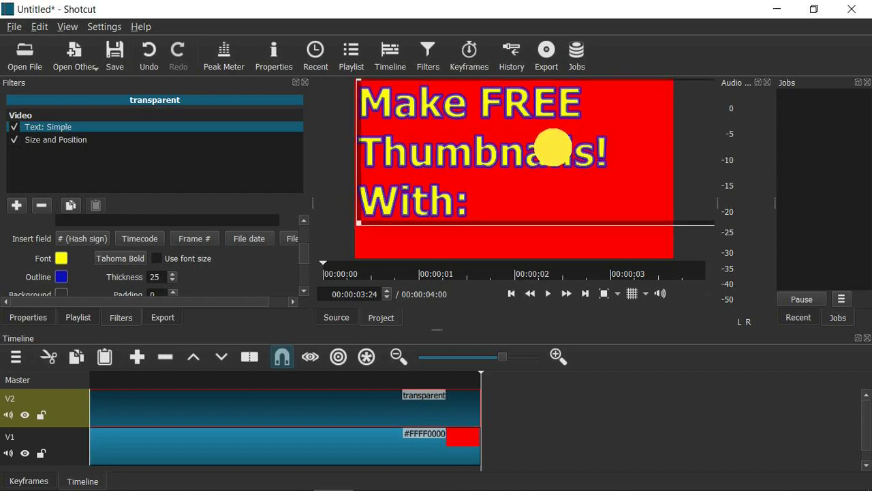
drag(553, 147, 554, 145)
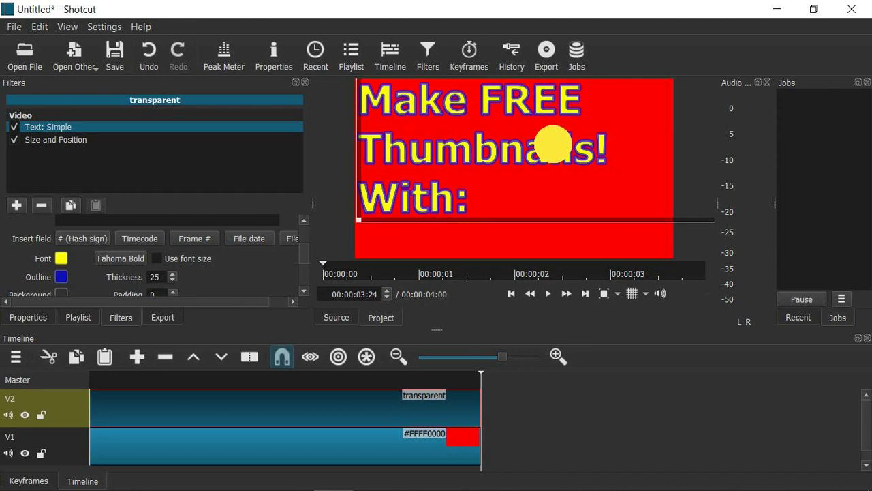
drag(553, 144, 552, 144)
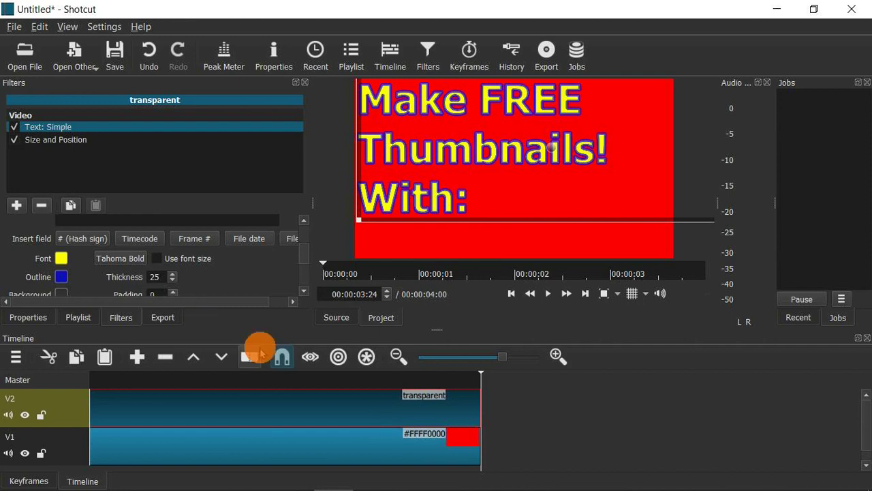
Add video track V3 and place youtube-4947565_1920.jpg from the Youtube folder in Saved Pictures at its start
click(15, 356)
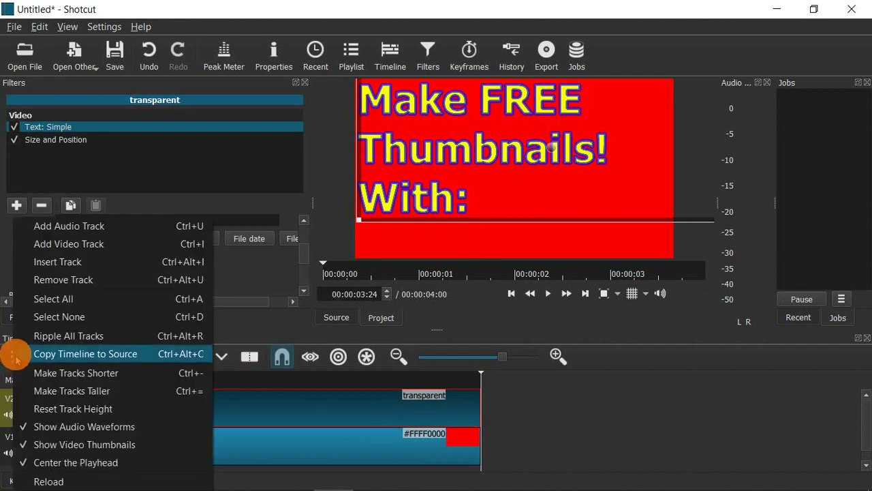
click(82, 249)
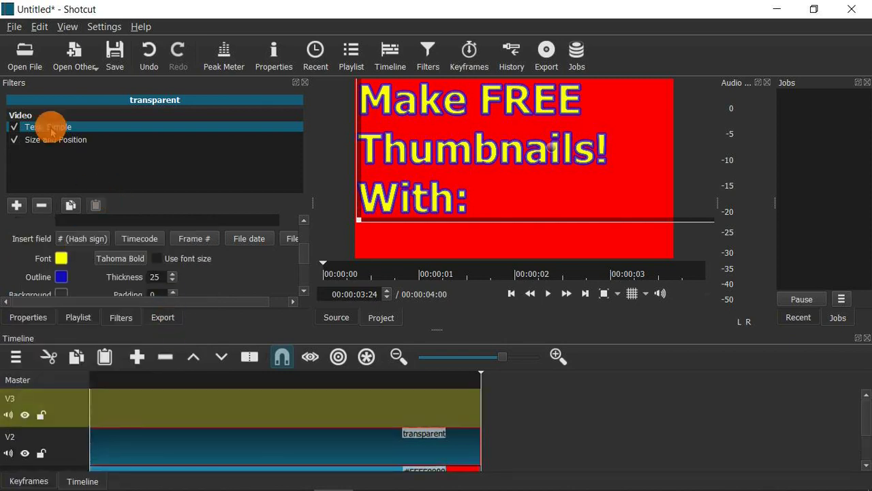
click(25, 68)
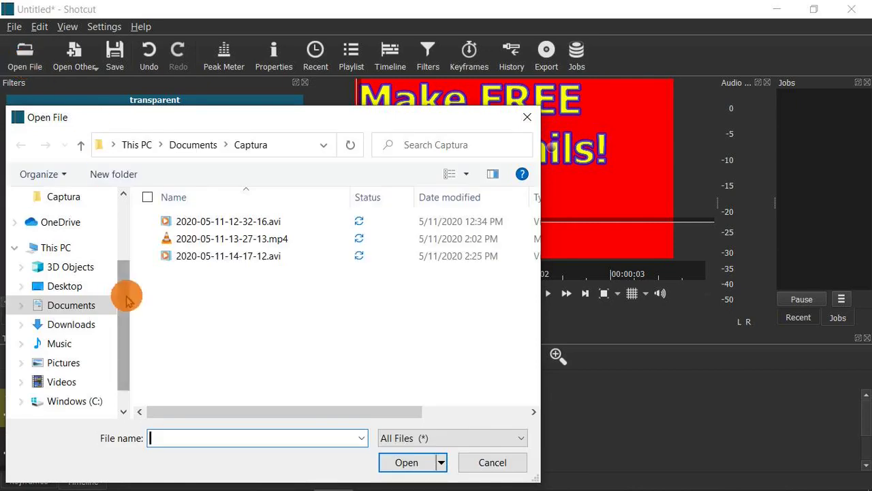
click(59, 362)
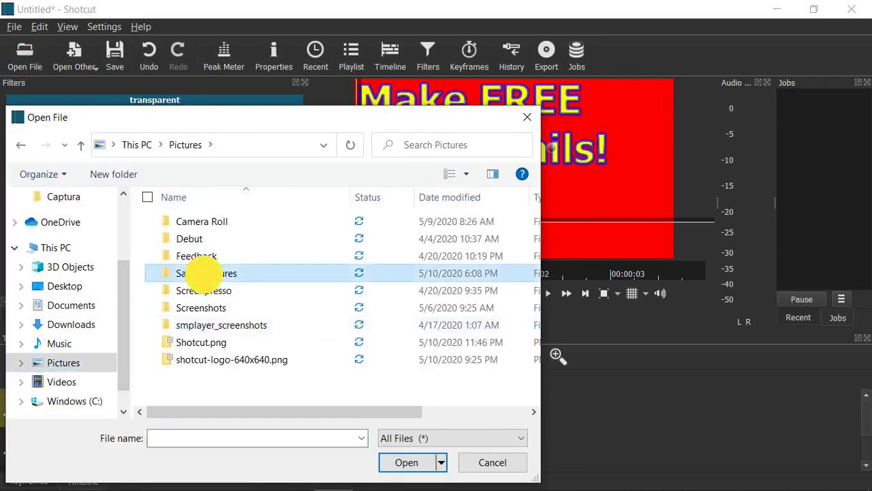
double_click(203, 276)
double_click(205, 277)
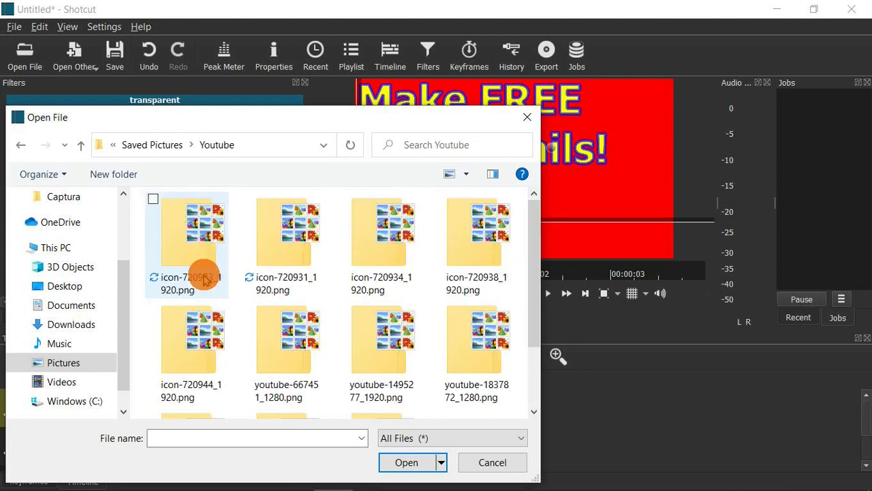
scroll(287, 300, down, 3)
double_click(374, 360)
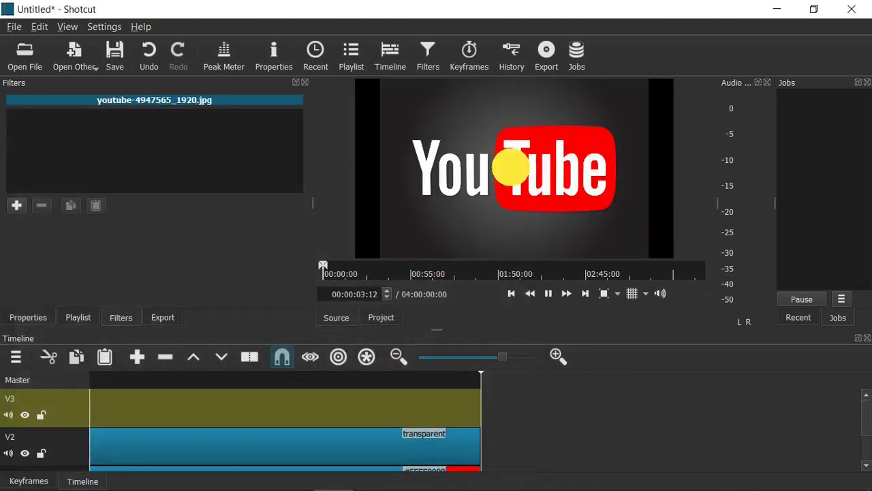
drag(510, 166, 95, 396)
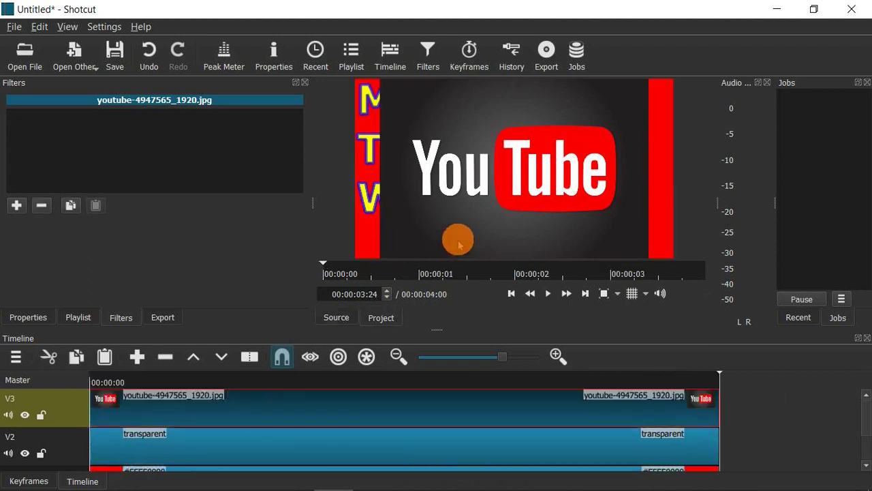
Apply a Size and Position filter to the YouTube image and shrink it to about 479 x 319 in the frame's upper-right corner
click(15, 205)
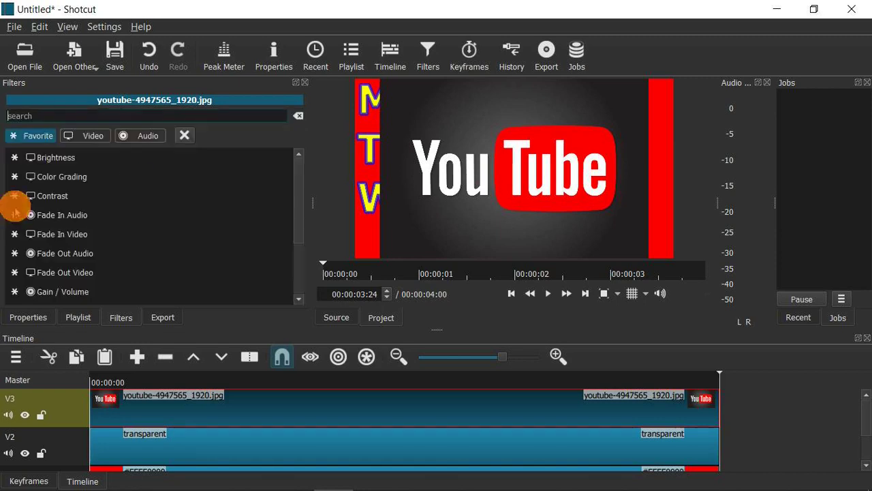
scroll(55, 211, down, 1)
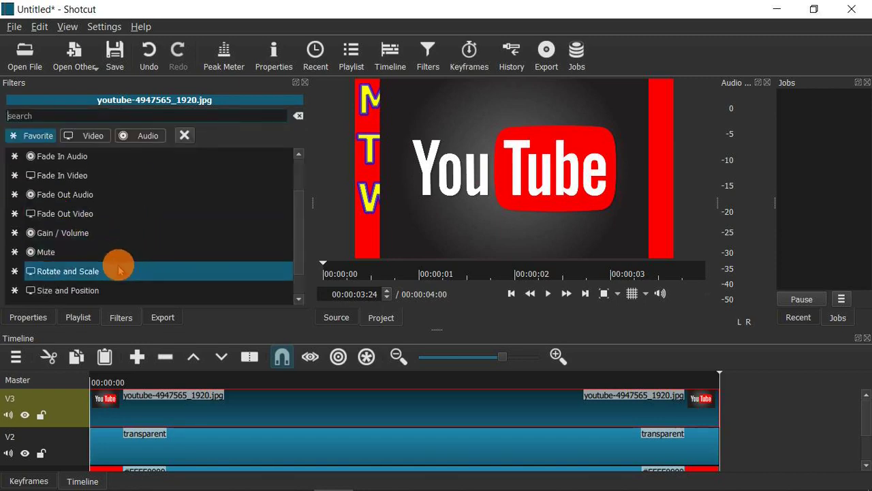
click(94, 290)
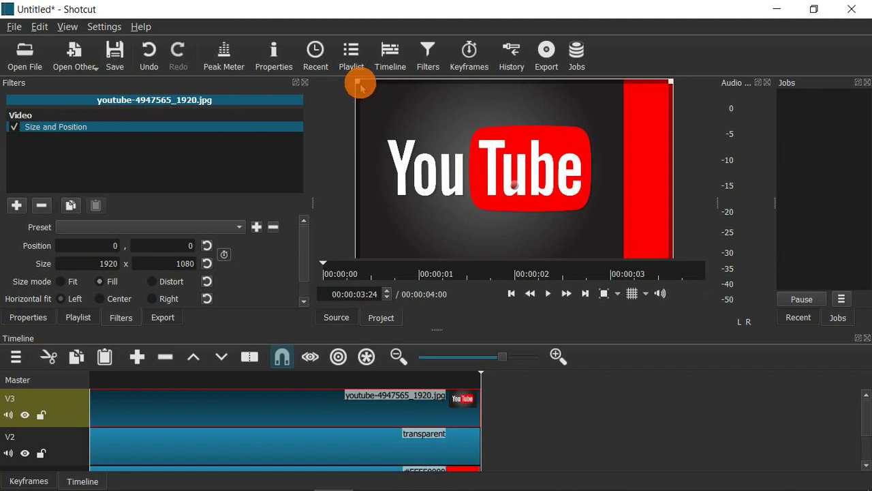
drag(357, 85, 627, 91)
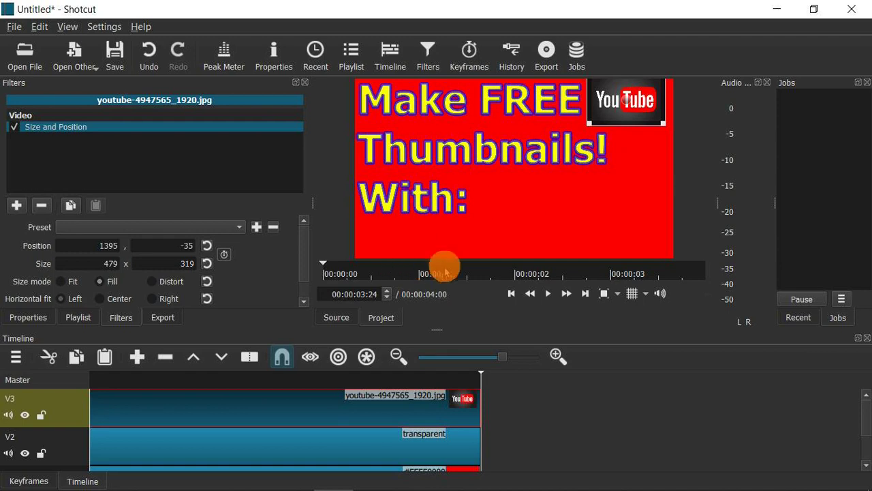
Add video track V4 and place shotcut-logo-640x640.png from the Pictures folder at its start
click(15, 357)
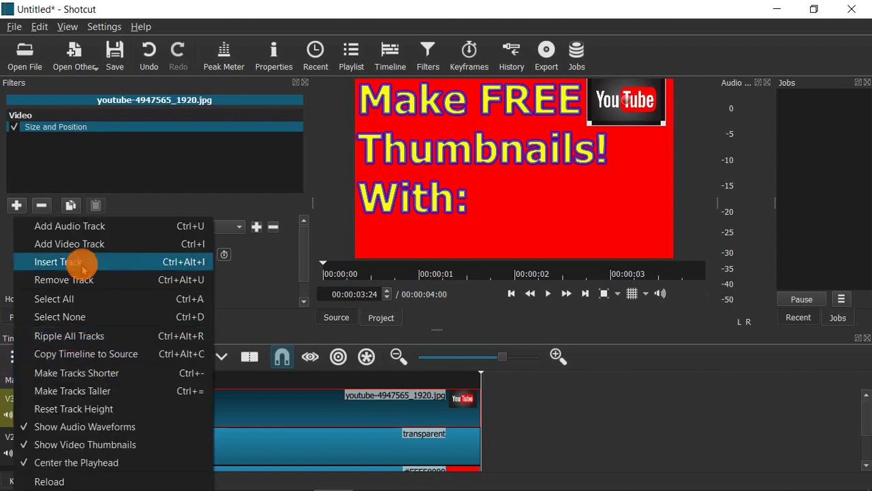
click(97, 244)
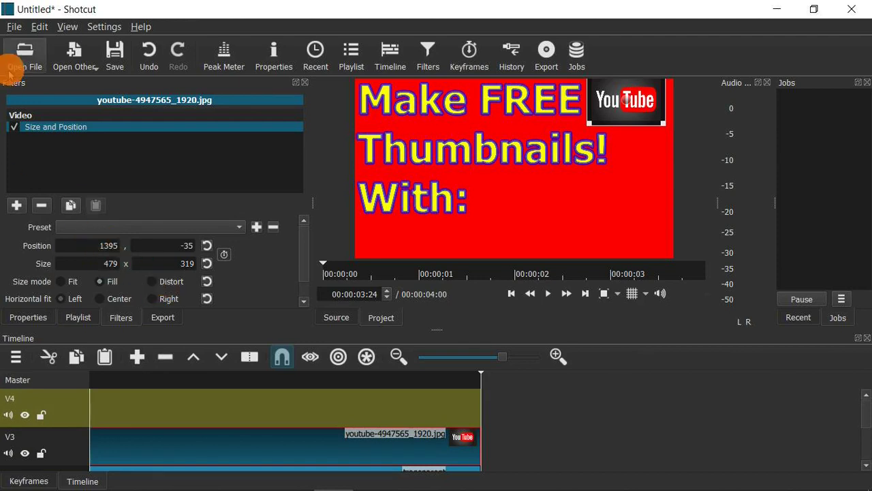
click(25, 58)
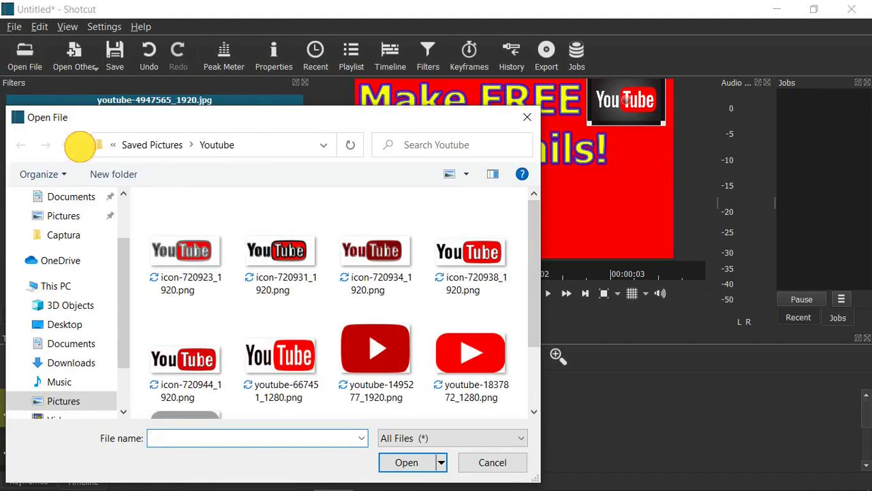
click(80, 147)
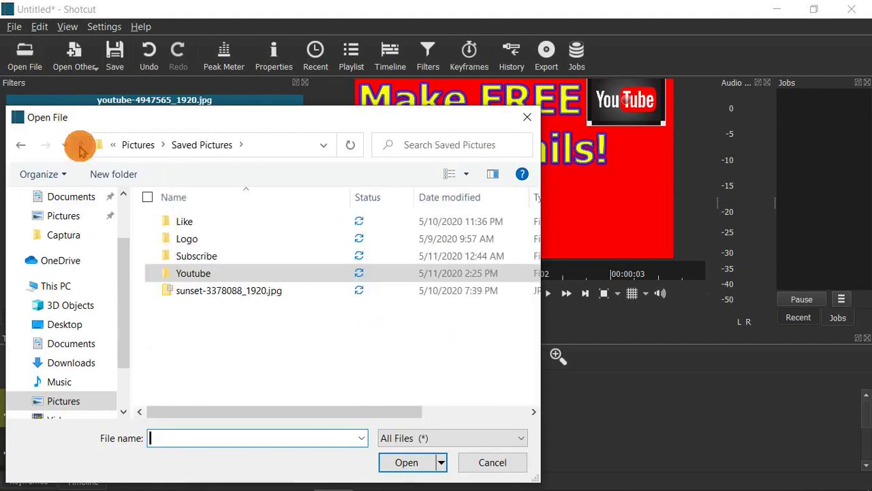
click(79, 146)
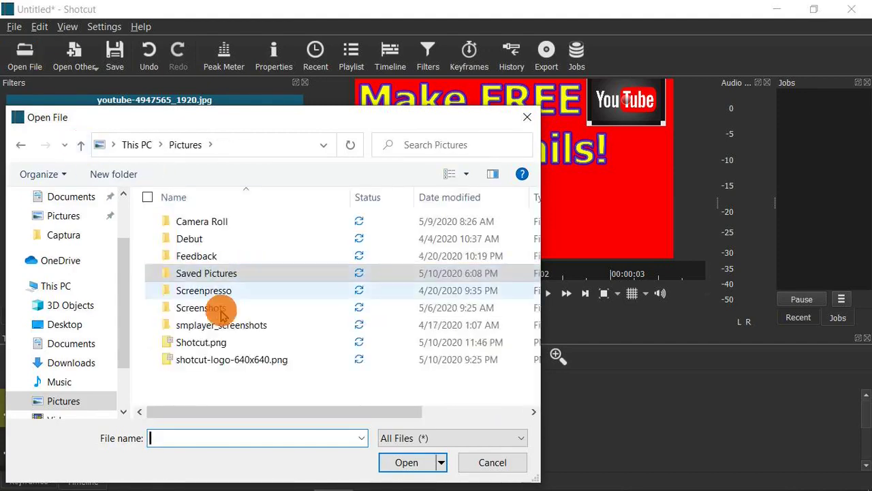
double_click(202, 359)
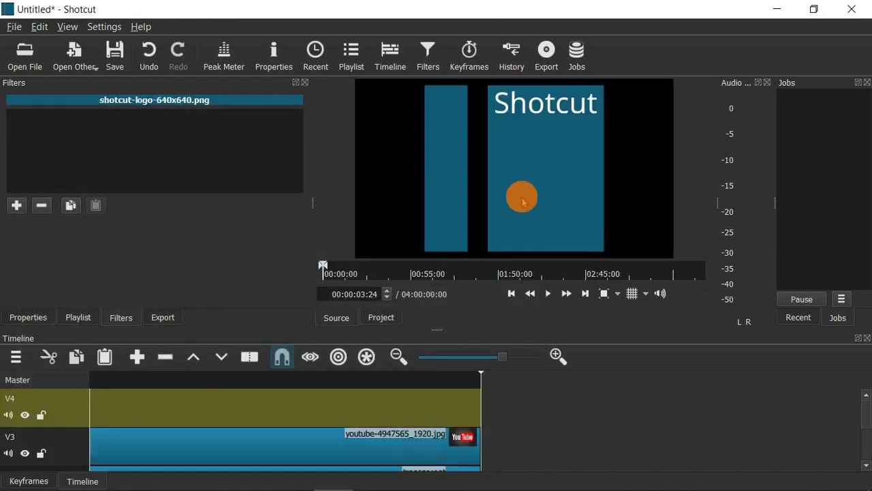
drag(537, 168, 88, 397)
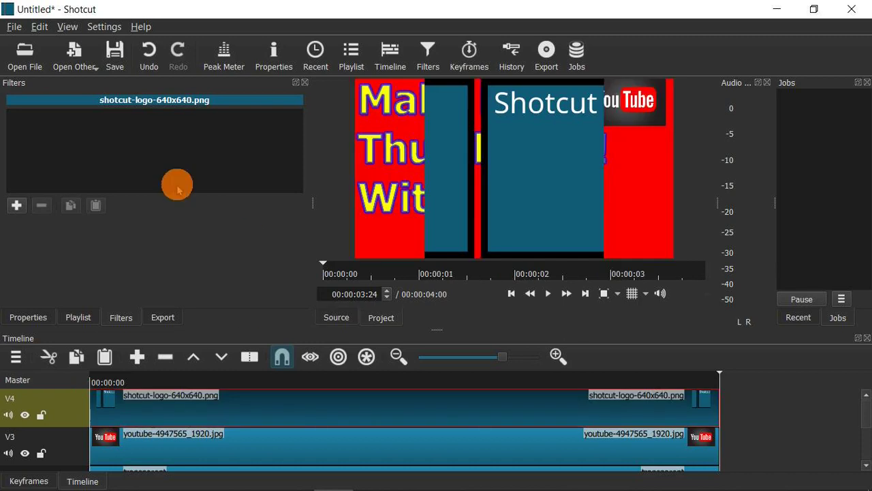
Apply a Size and Position filter to the Shotcut logo and fit it beside "With:" at about 700, 550, sized about 769 x 769
click(17, 209)
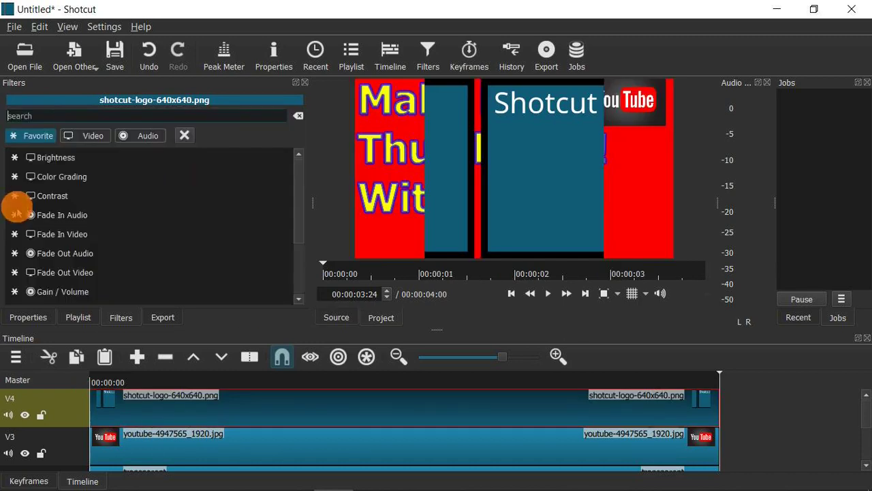
scroll(88, 220, down, 1)
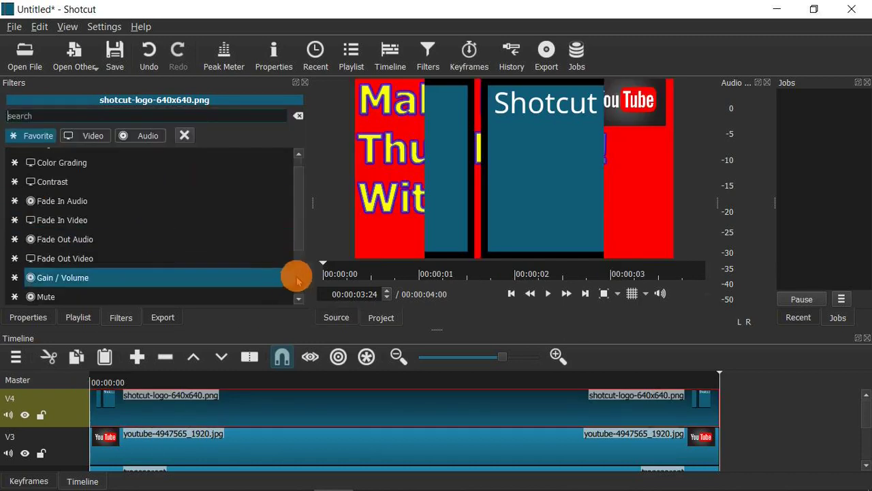
scroll(297, 280, down, 4)
click(205, 257)
drag(409, 107, 511, 174)
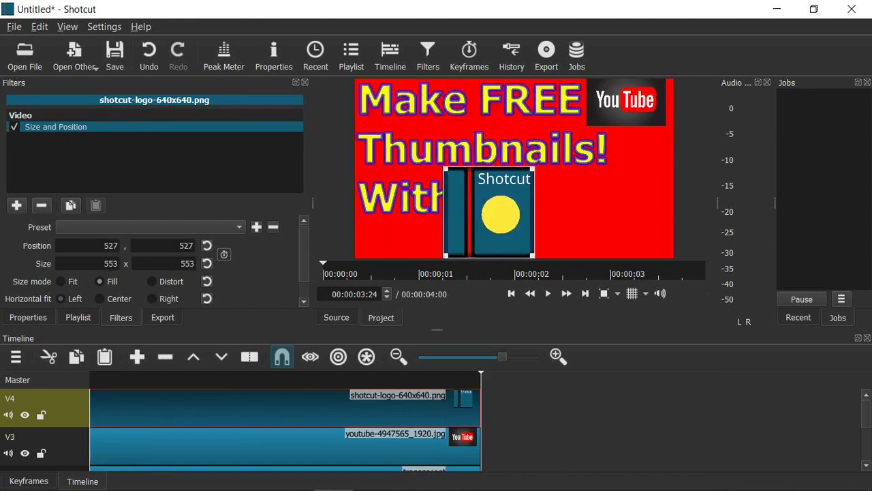
drag(491, 215, 534, 238)
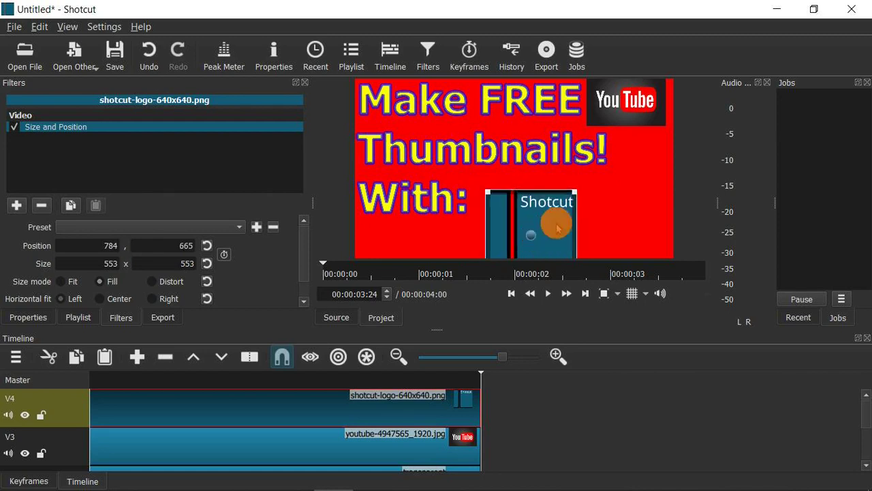
drag(575, 193, 618, 177)
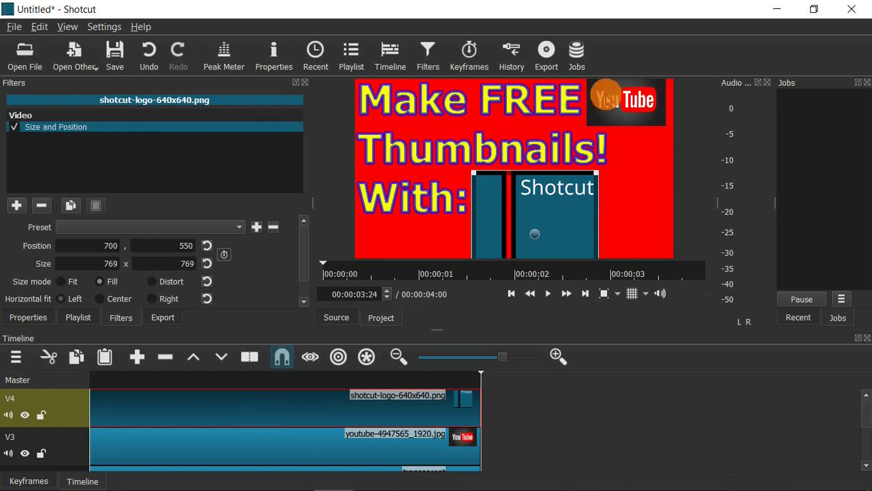
Enlarge the YouTube image on V3 slightly to about 502 x 335 and move it to about 1387, -35
click(189, 445)
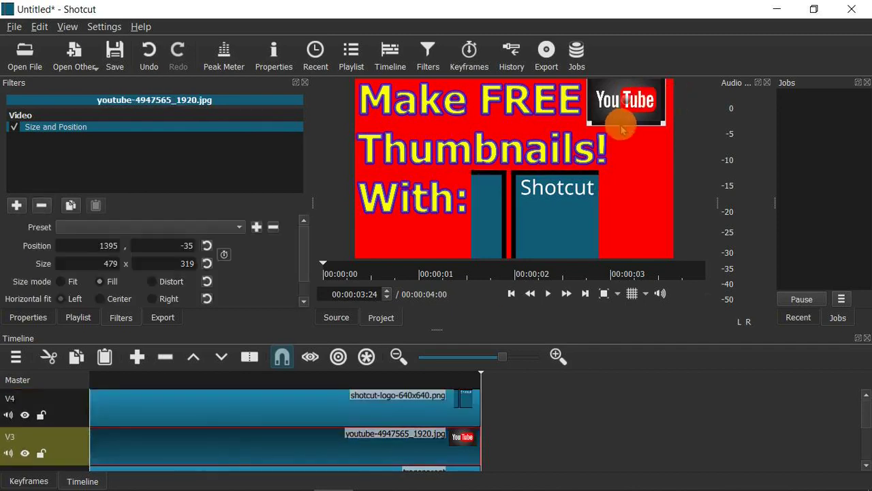
click(588, 123)
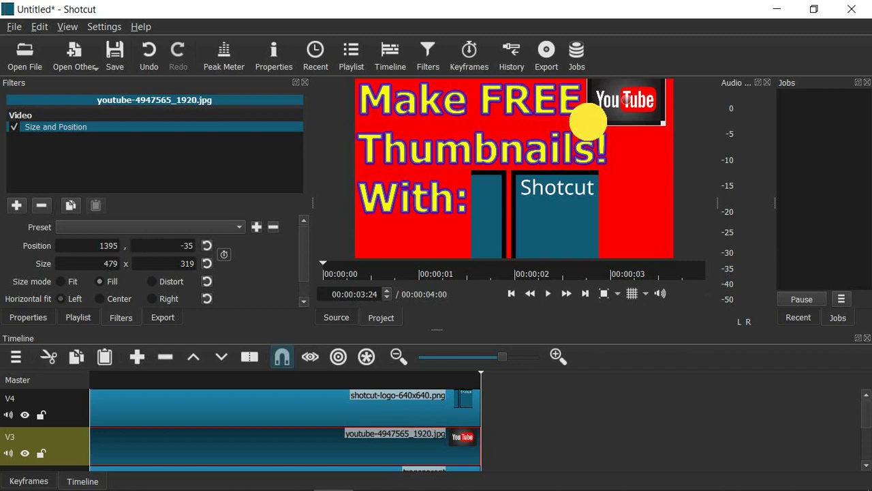
drag(586, 123, 578, 128)
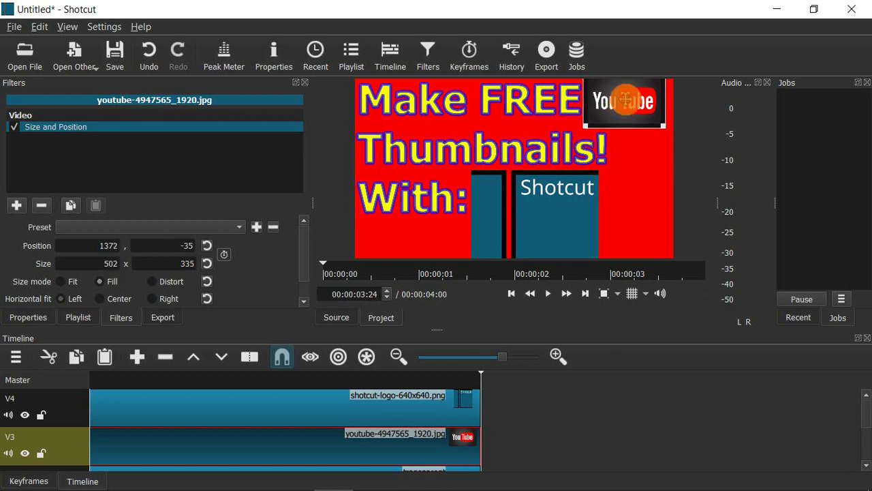
drag(626, 99, 627, 100)
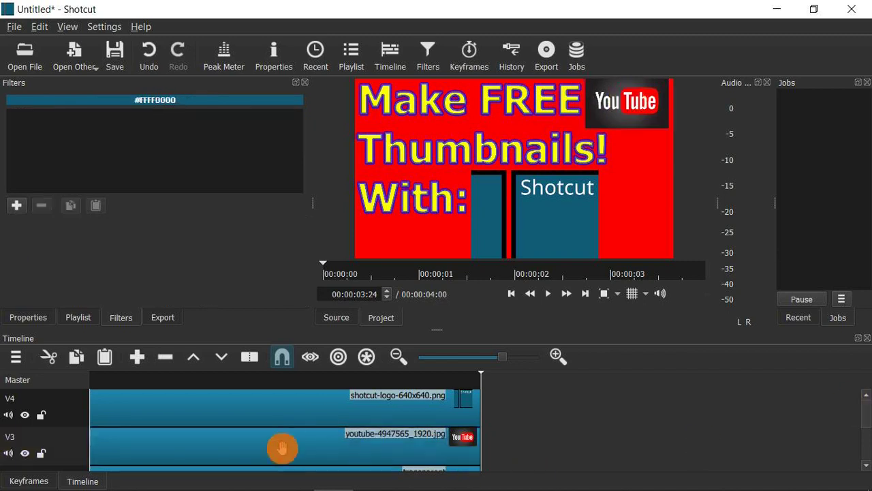
click(252, 450)
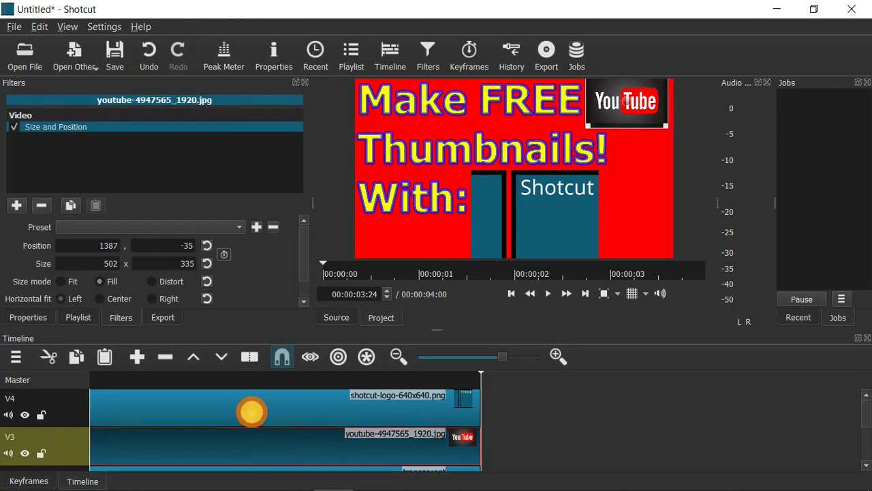
Add video track V5 and open thumb-blue.png from the Like folder in Saved Pictures
click(252, 411)
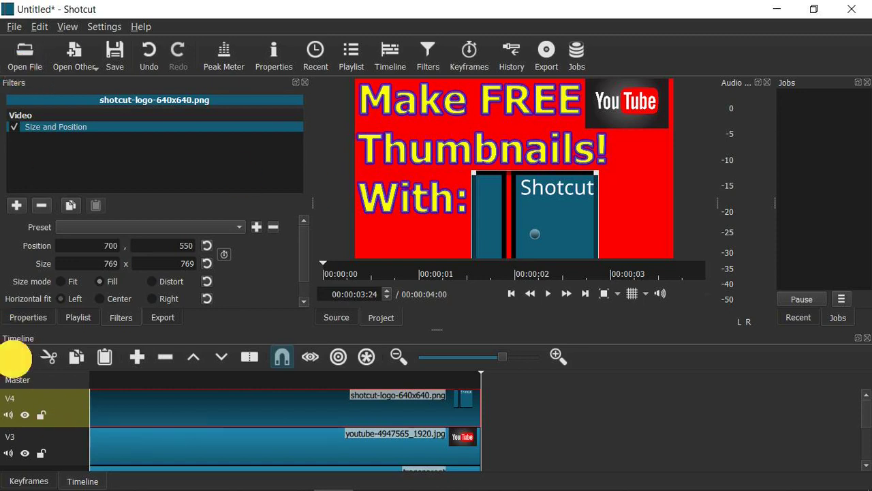
click(15, 358)
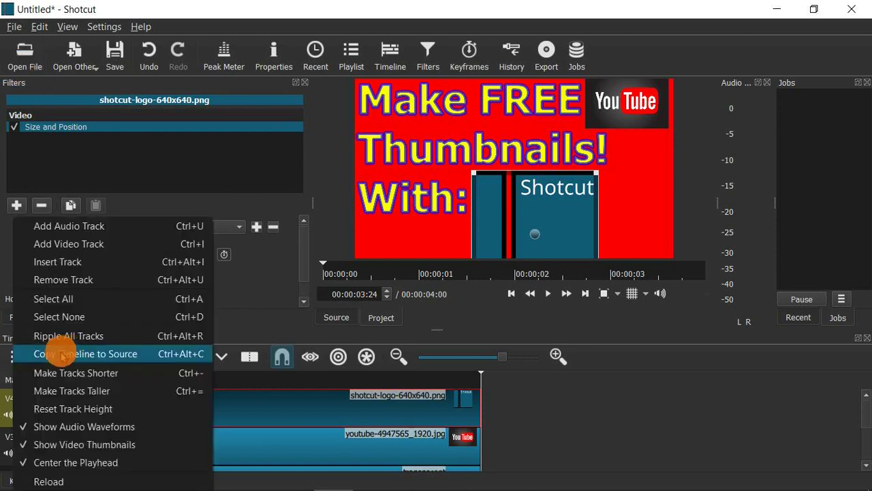
click(73, 248)
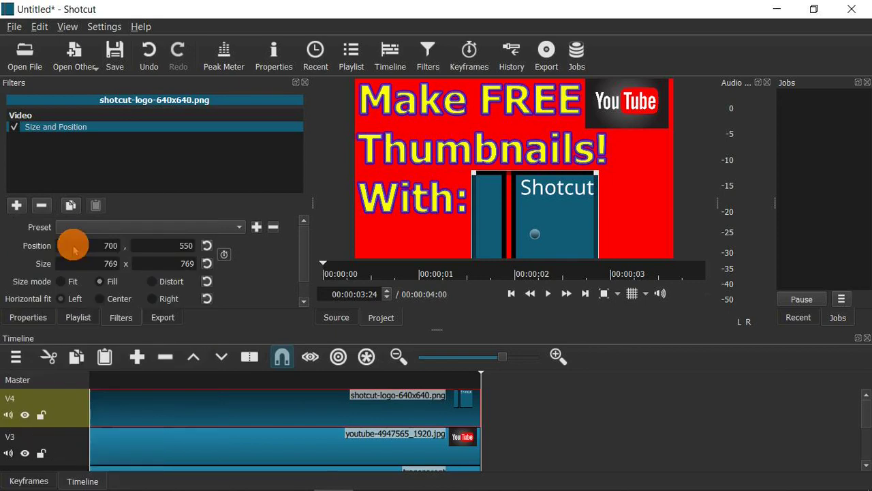
click(22, 60)
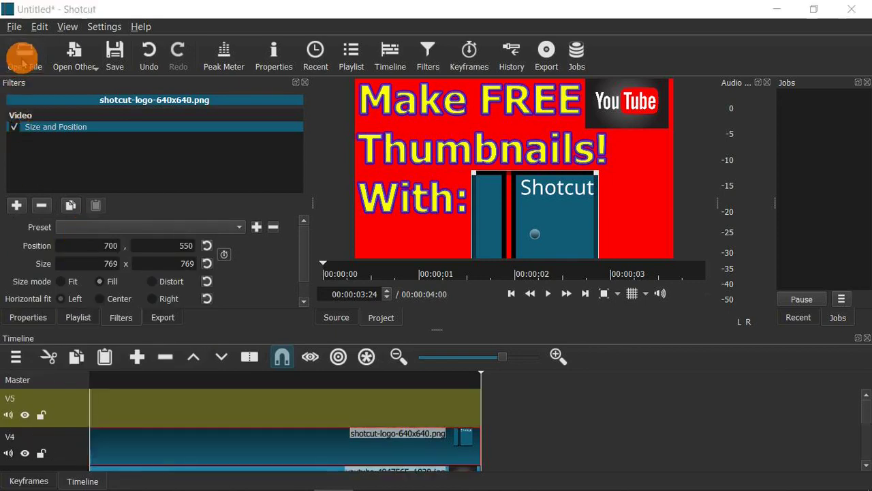
double_click(194, 272)
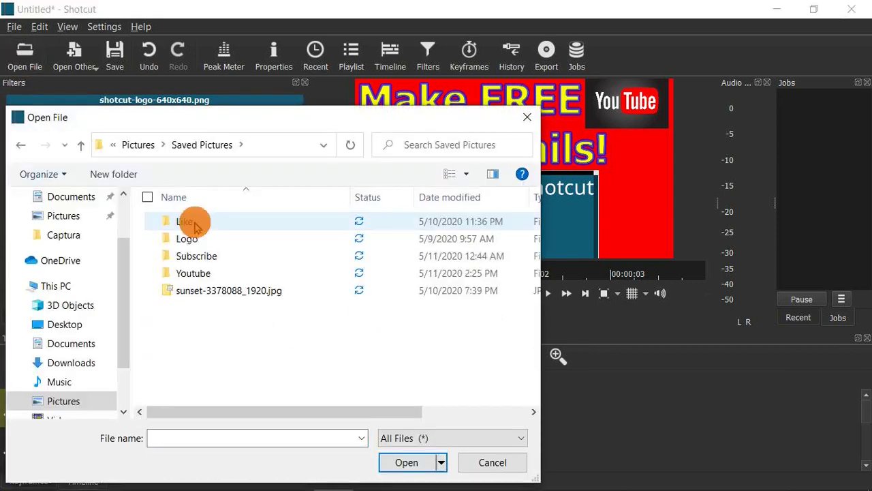
double_click(194, 224)
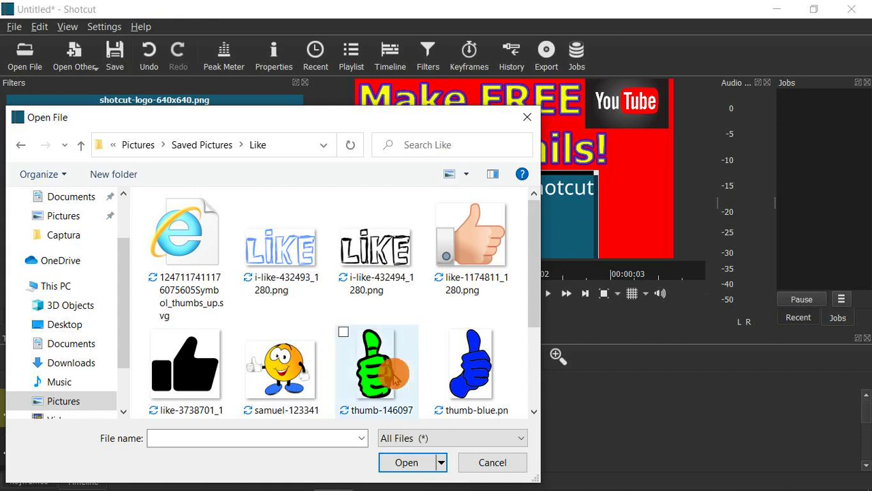
double_click(470, 367)
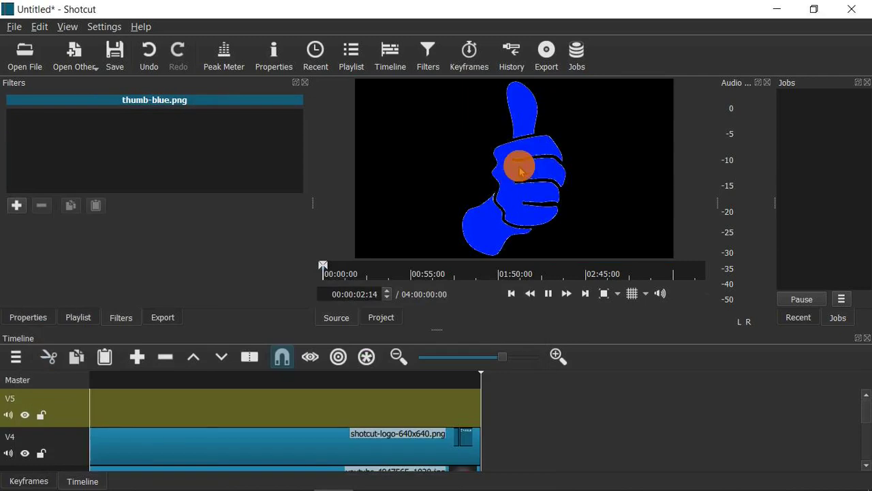
Place thumb-blue.png at the start of track V5 and apply a Size and Position filter to it
drag(518, 167, 85, 402)
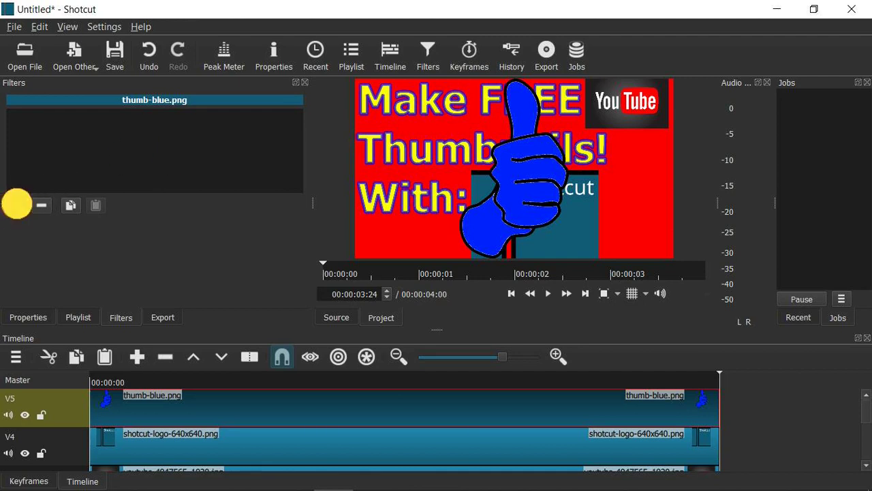
click(16, 204)
scroll(39, 220, down, 3)
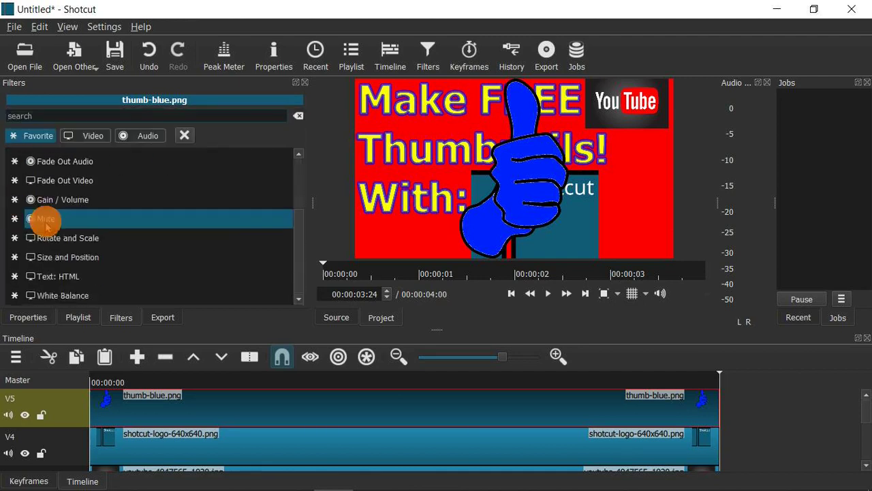
click(68, 257)
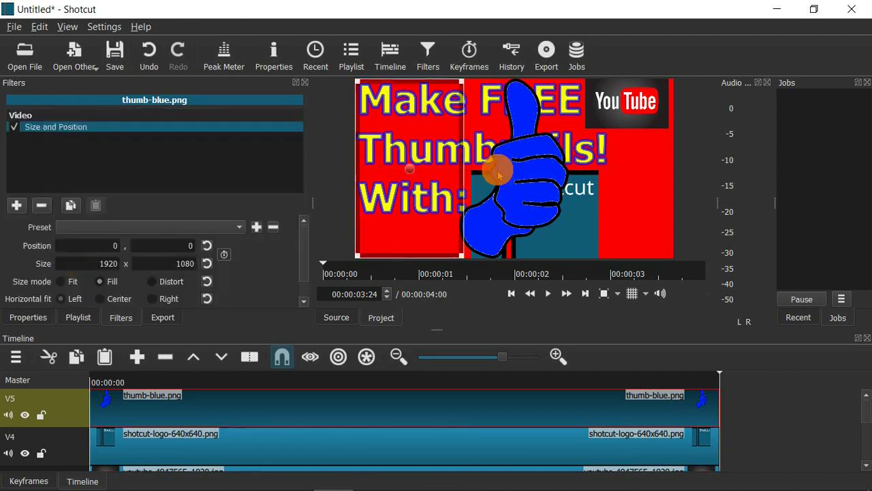
Shrink the blue thumb to about 427 x 700 and move it beside the Shotcut logo, below the YouTube image
drag(497, 171, 402, 170)
drag(455, 173, 531, 171)
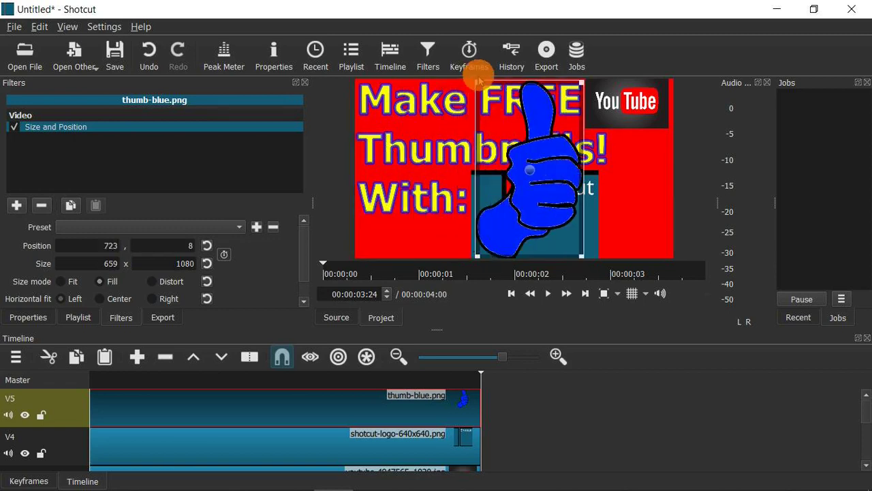
drag(475, 81, 590, 148)
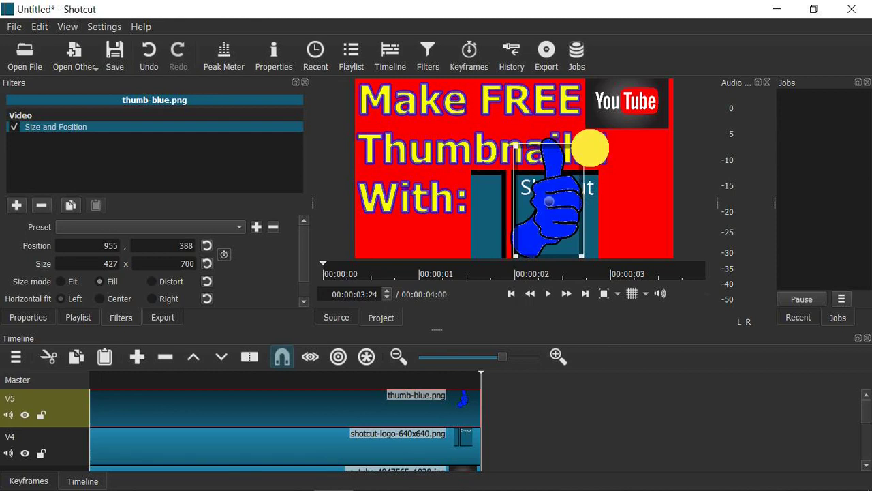
drag(545, 200, 617, 194)
click(297, 449)
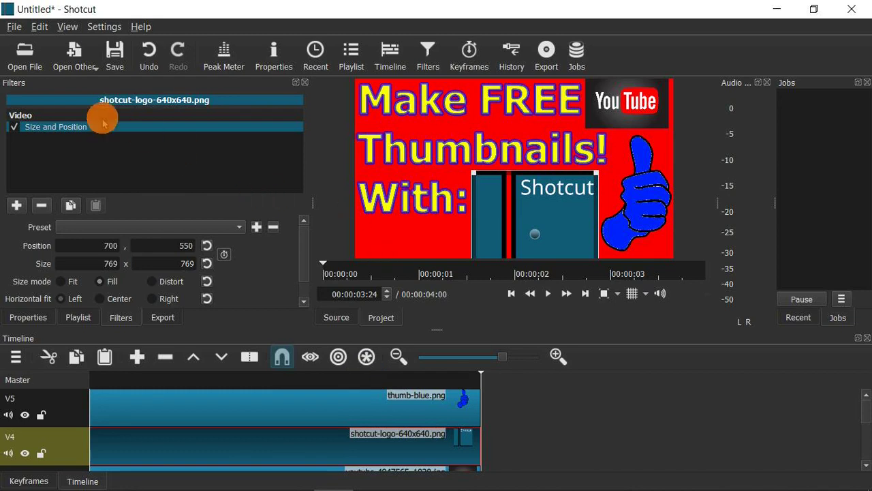
Open youtube-subscibe-button-4163956_1920.png from the Subscribe folder, add video track V6 and place the image at its start
click(20, 57)
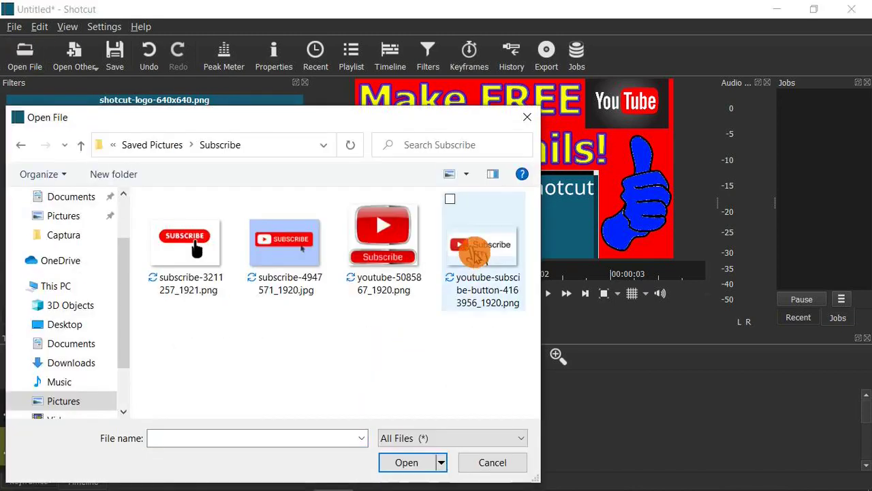
double_click(477, 251)
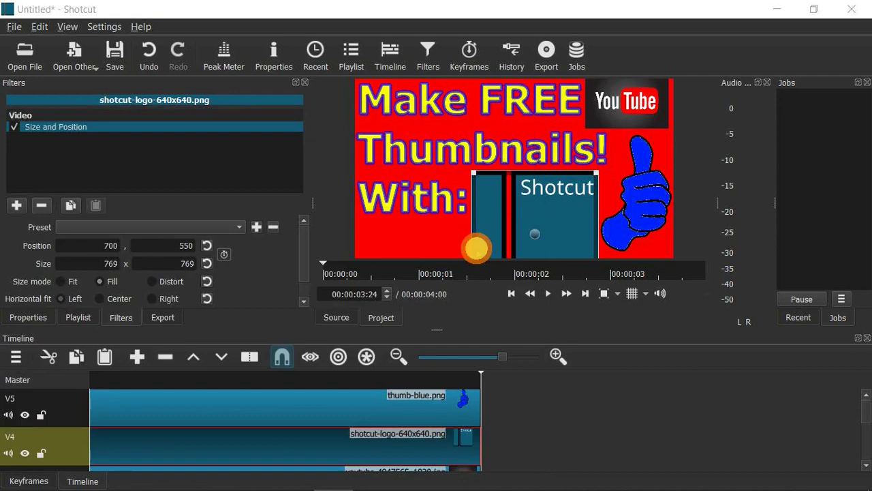
click(16, 357)
click(78, 245)
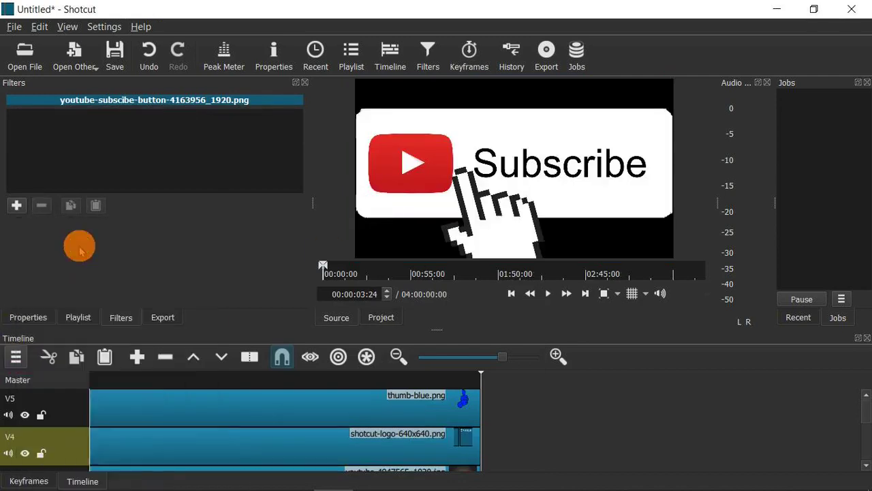
drag(477, 156, 279, 405)
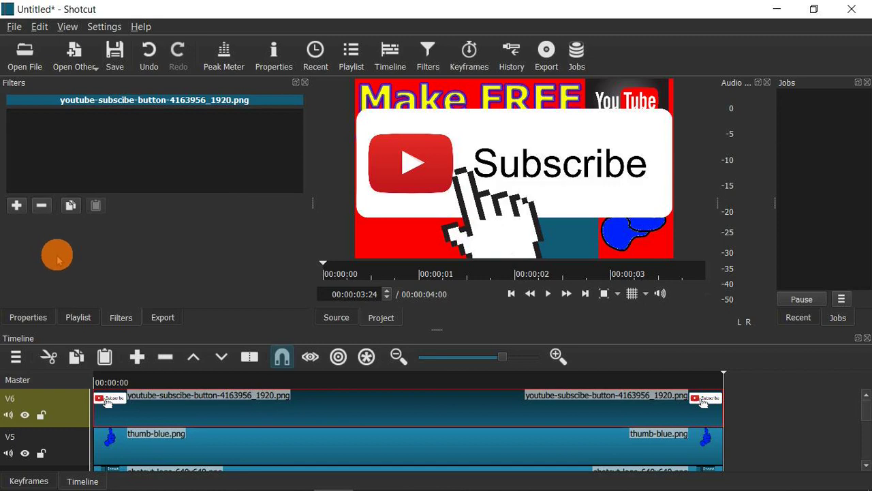
Bring up the available favorite filters for the Subscribe button clip on V6
click(16, 206)
scroll(17, 211, down, 3)
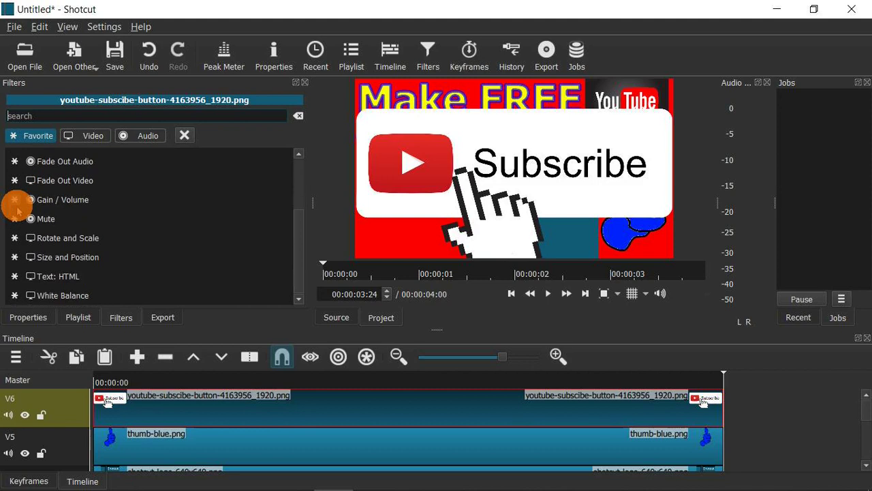